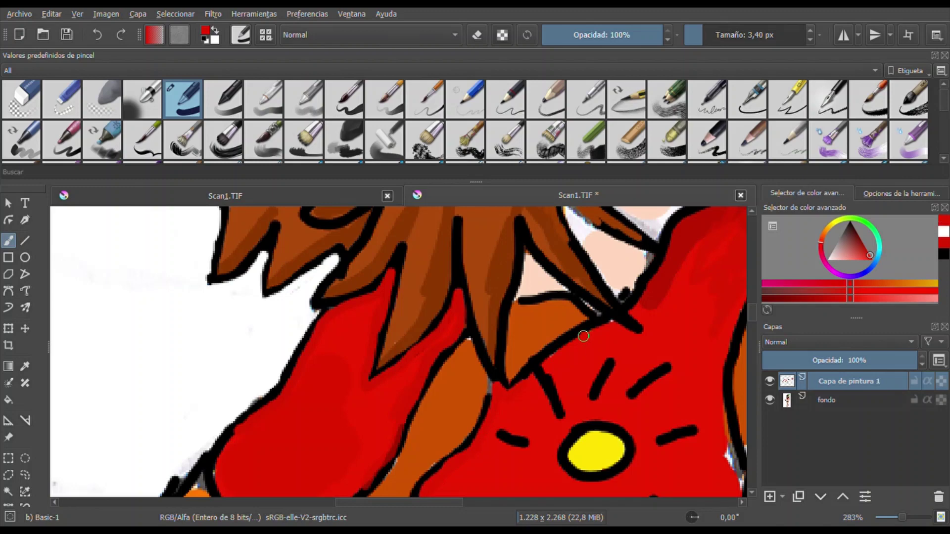
Shade the edges of the orange sash band on the sleeve side with darker orange and clean the adjacent arm outline with white.
scroll(472, 328, "down", 5)
left_click(237, 330, "ctrl")
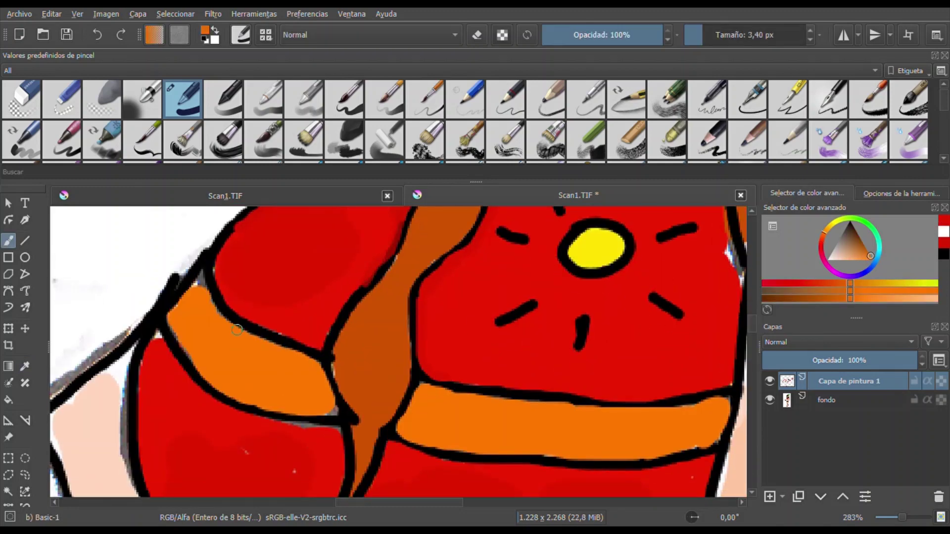
left_click(107, 349, "ctrl")
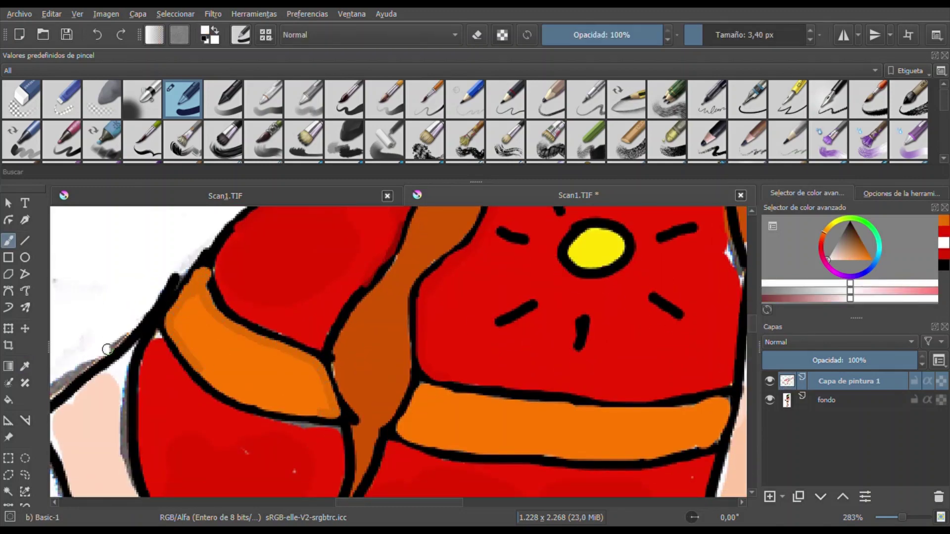
Cover the grey sketch marks inside the jagged border of the white fur cuff with pale lilac.
scroll(350, 333, "down", 5)
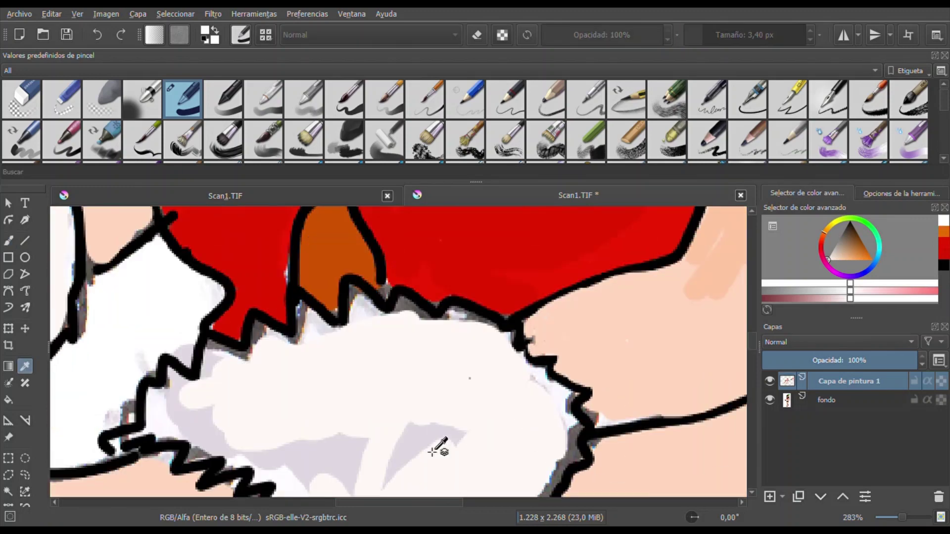
left_click(351, 296, "ctrl")
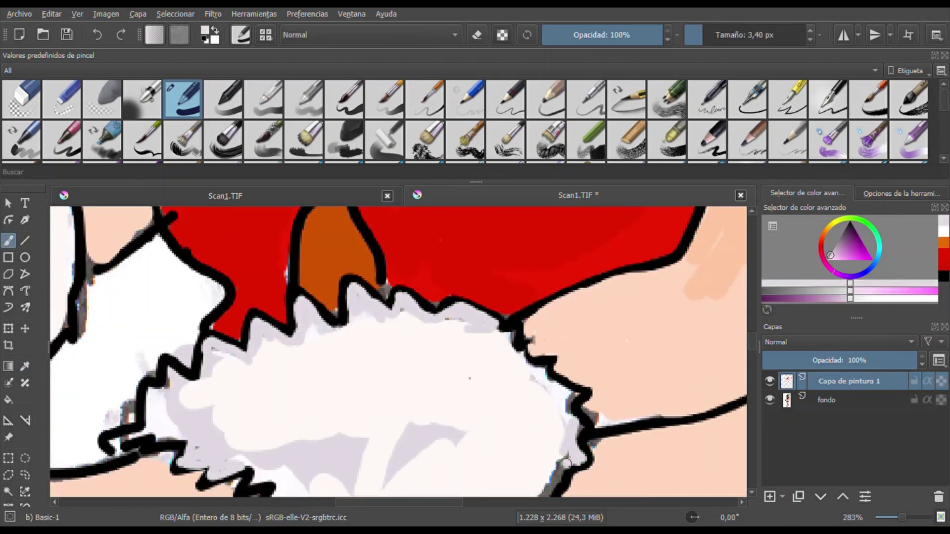
Fill the palm and thumb with the sampled skin tone up to the black outline and fur cuff, using a brush of about 7.60 px.
left_click(602, 415, "ctrl")
scroll(682, 263, "down", 5)
scroll(681, 263, "left", 3)
key("bracketright")
key("bracketright")
key("bracketright")
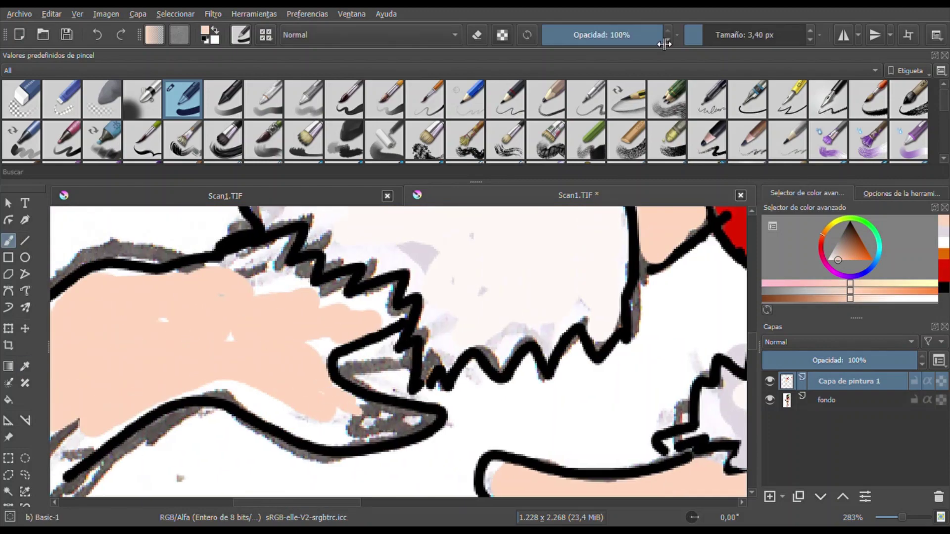
mouse_move(291, 417)
left_mouse_down()
mouse_move(306, 435)
mouse_move(372, 406)
mouse_move(234, 272)
mouse_move(260, 266)
left_mouse_up()
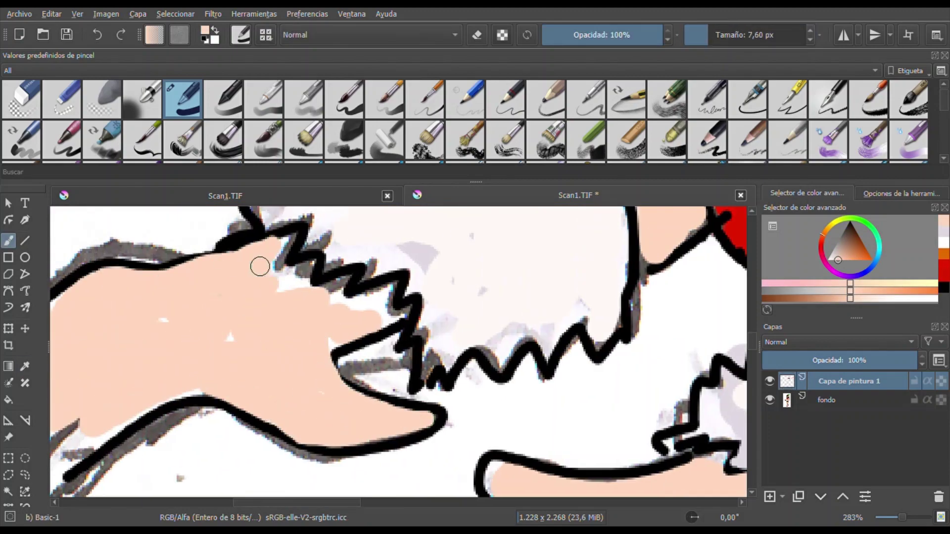
left_click_drag(275, 306, 390, 292)
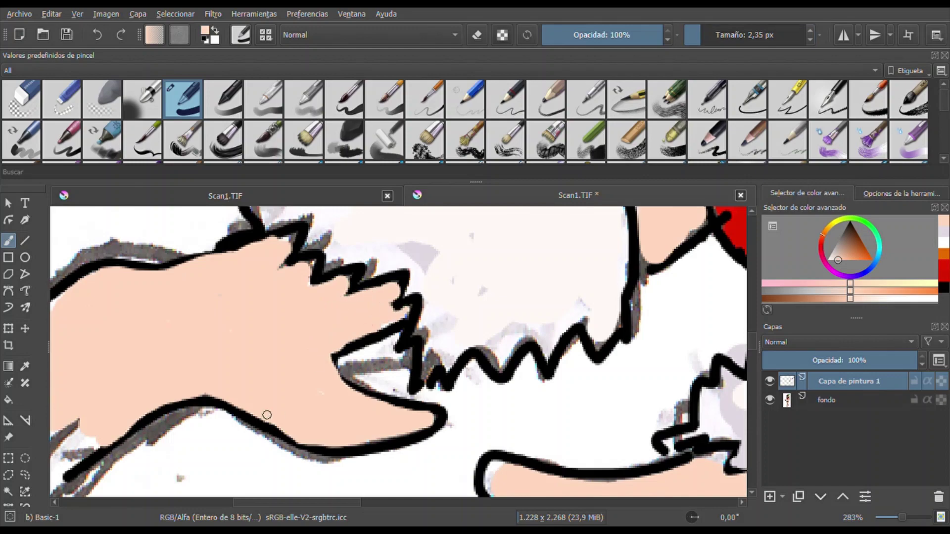
Extend the skin tone across the back of the hand toward the fingers with an 8.29 px brush.
scroll(266, 414, "down", 3)
scroll(267, 414, "left", 5)
key("bracketright")
key("bracketright")
key("bracketright")
key("bracketright")
mouse_move(314, 349)
left_mouse_down()
mouse_move(266, 356)
mouse_move(206, 327)
left_mouse_up()
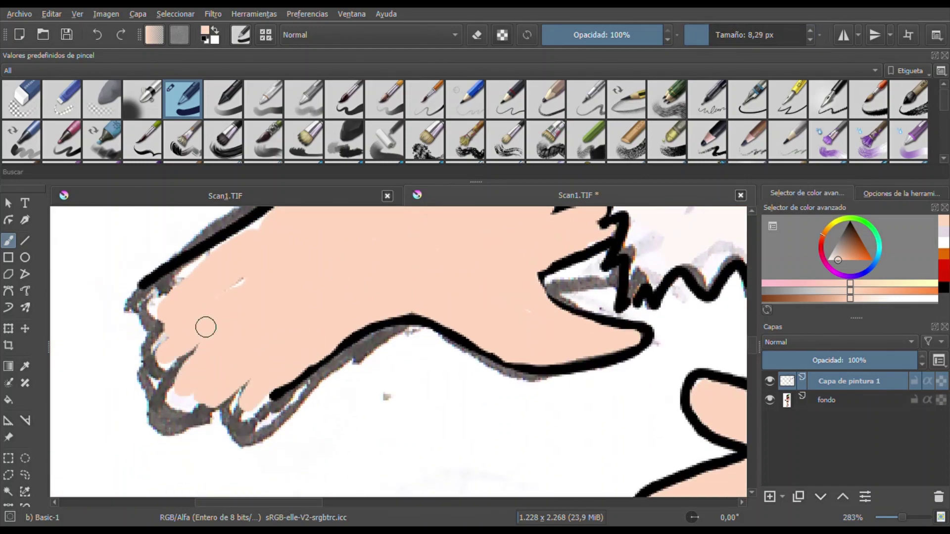
Sample white beside the raised arm's fur cuff and clean its jagged outer outline with a 2.06 px brush.
key("minus")
key("minus")
key("plus")
key("plus")
left_click(572, 319, "ctrl")
key("bracketleft")
key("bracketleft")
key("bracketleft")
key("bracketleft")
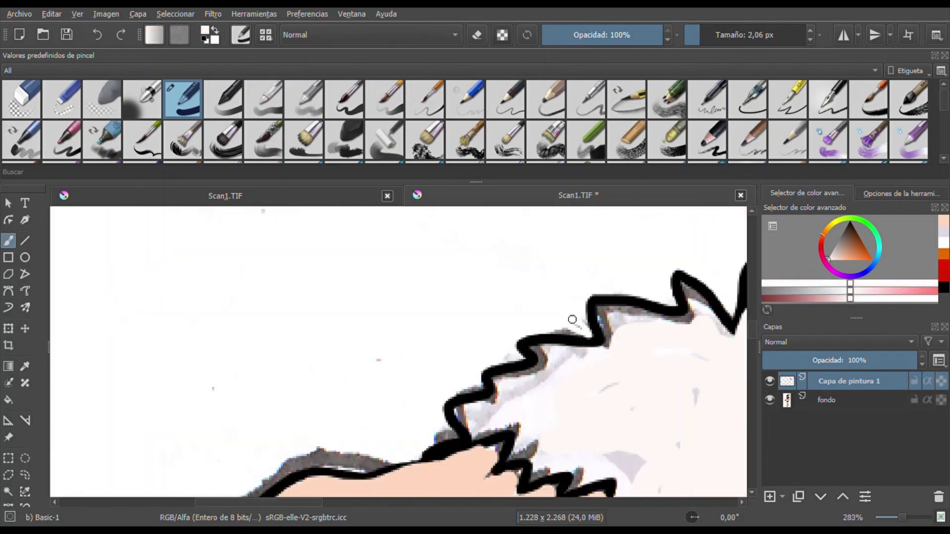
Cover the grey marks above the forearm with white and fill the cuff's upper inner edge with off-white at 6.33 px.
key("bracketright")
key("bracketright")
key("bracketright")
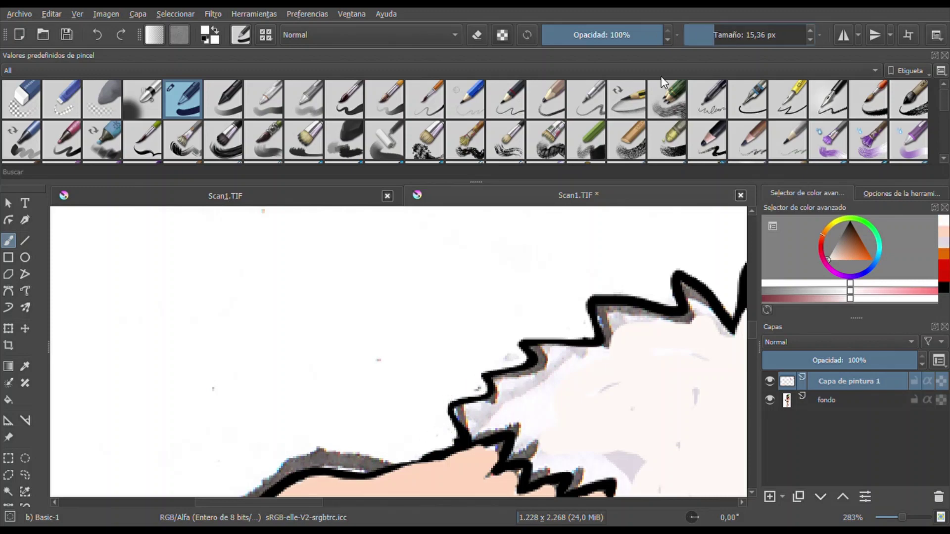
left_click_drag(666, 317, 626, 312)
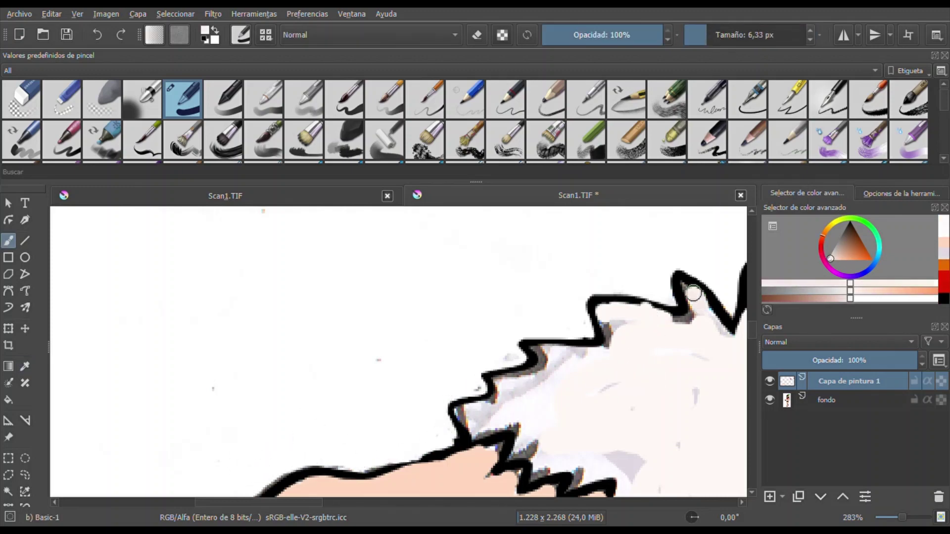
Fill the upper arm between cuff and dress with skin tone at 3.81 px and clean outside its outline with white.
scroll(693, 292, "right", 5)
left_click(452, 308, "ctrl")
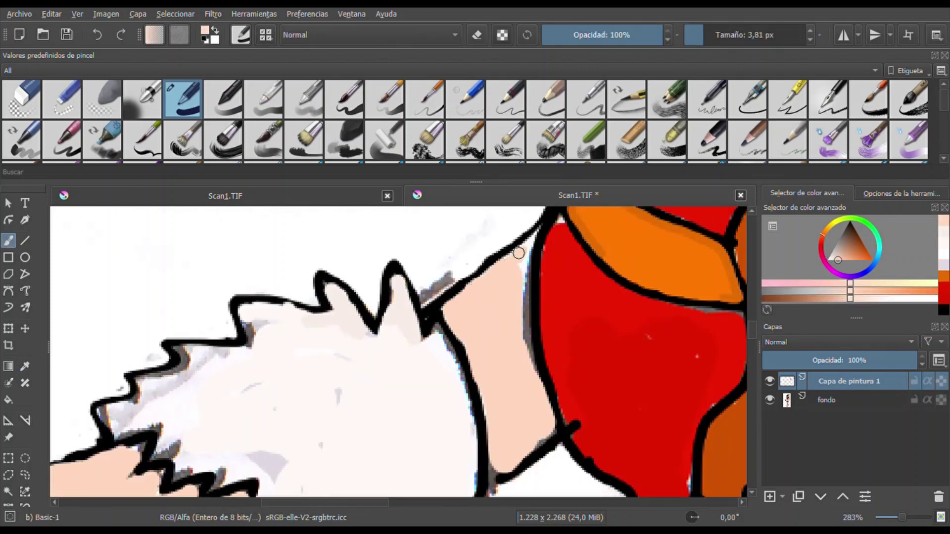
left_click(463, 268, "ctrl")
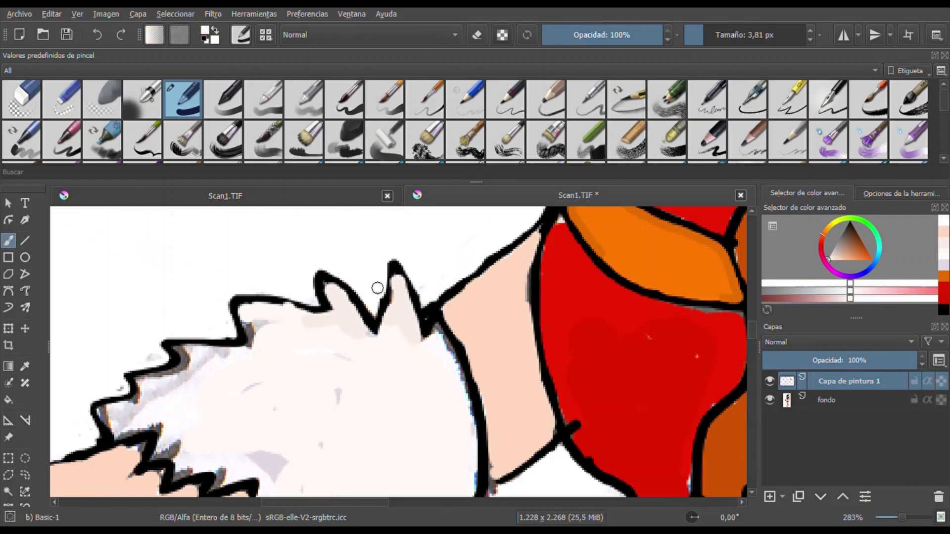
Shade the edges of the red dress panel below the sash, next to the arm, with darker red.
left_click(577, 418, "ctrl")
left_click_drag(594, 448, 559, 371)
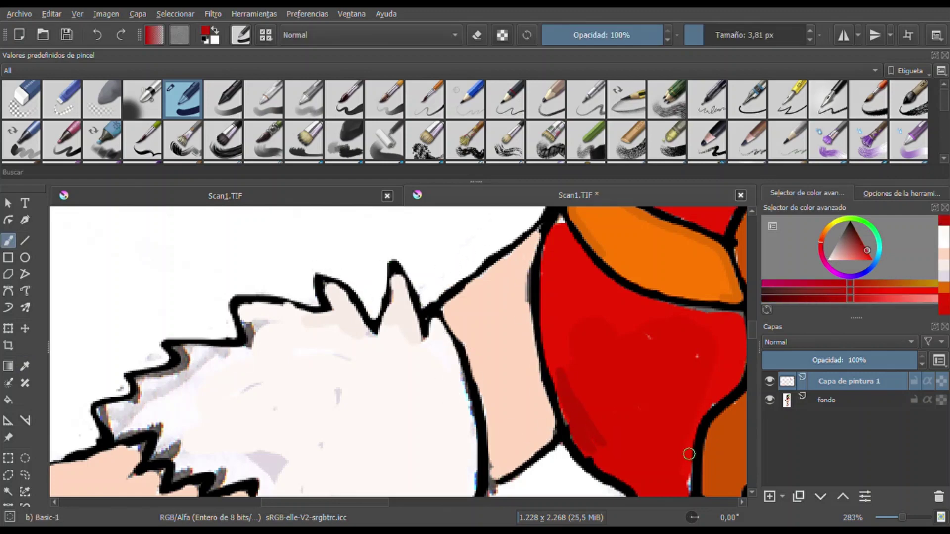
scroll(643, 317, "right", 3)
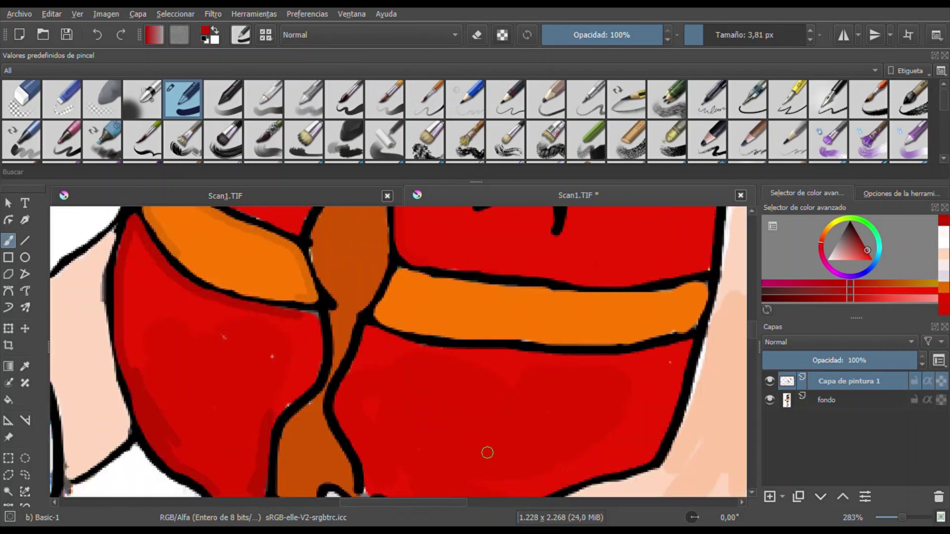
Shade the edges of the wider orange sash band with darker orange and the inner edge of the red panel below with darker red.
left_click(415, 297, "ctrl")
left_click_drag(405, 283, 699, 287)
left_click(369, 343, "ctrl")
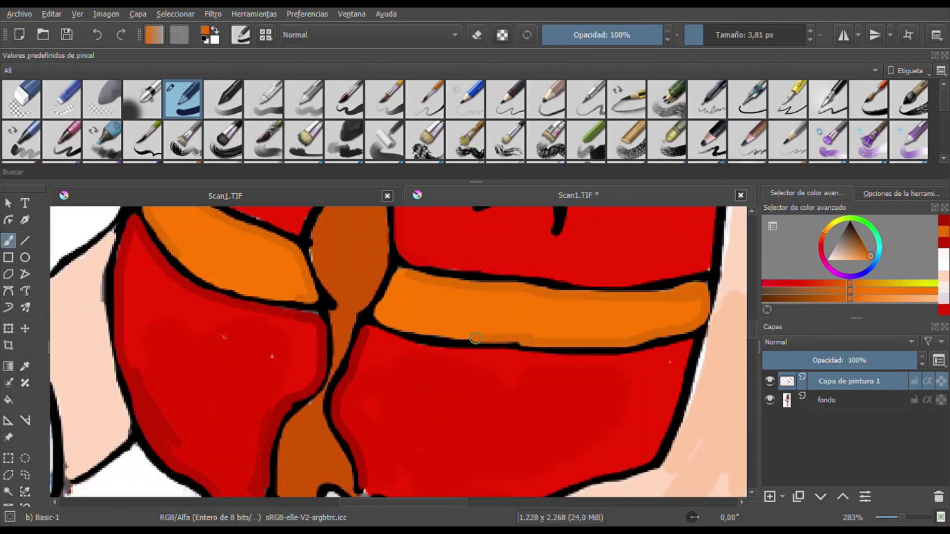
Shade the left pigtail's green hair tie with darker green and add a peach shadow on the neck beside the other pigtail.
scroll(503, 393, "up", 10)
left_click(379, 341, "ctrl")
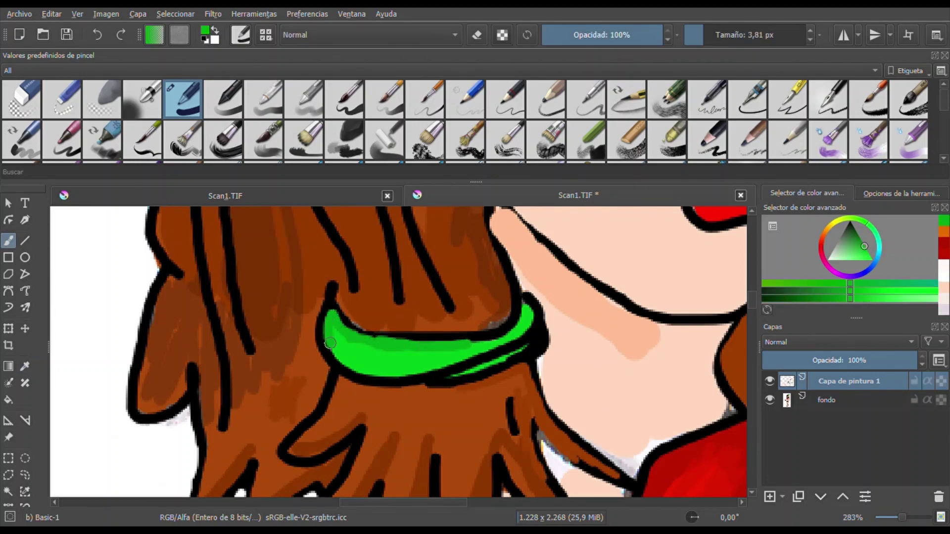
key("m")
left_click(128, 327, "ctrl")
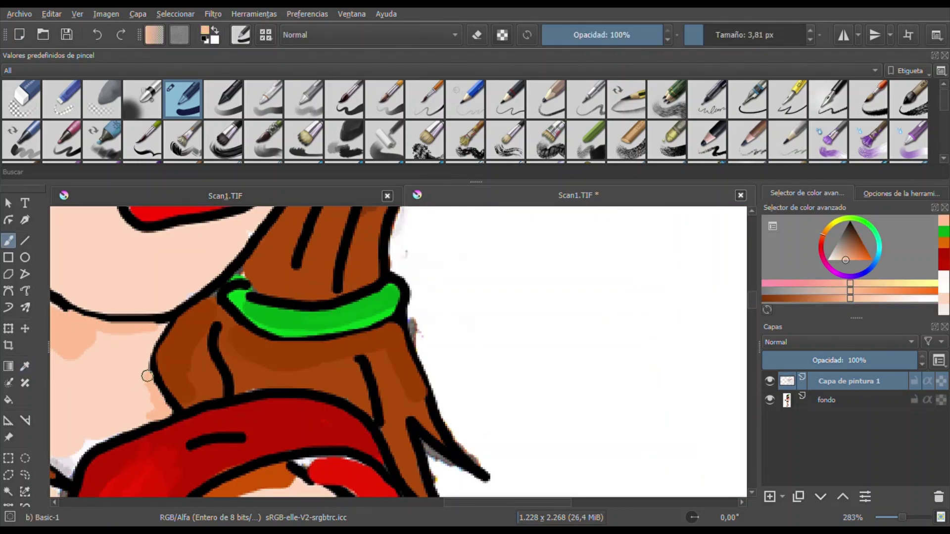
Clean the right pigtail's outer outline with white and touch up its green hair tie with darker green.
left_click(414, 334, "ctrl")
left_click_drag(404, 259, 394, 241)
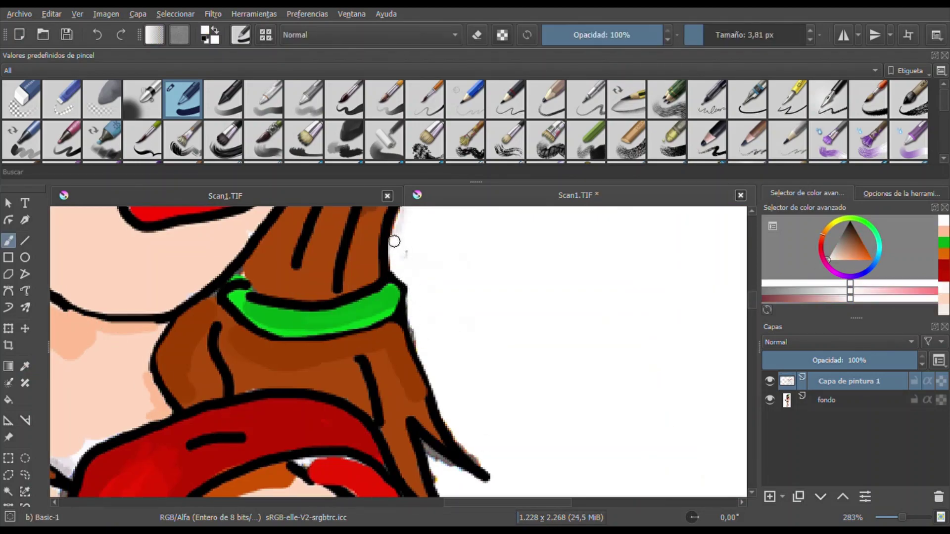
left_click(377, 295, "ctrl")
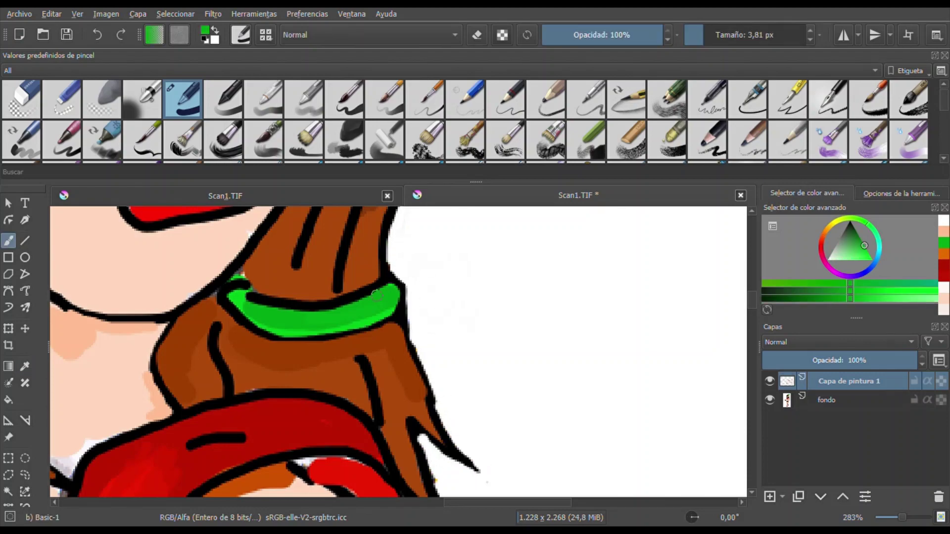
Shade the hair strands beside the face, below the goggles, with dark brown.
scroll(426, 328, "up", 6)
left_click(429, 346, "ctrl")
scroll(372, 358, "up", 4)
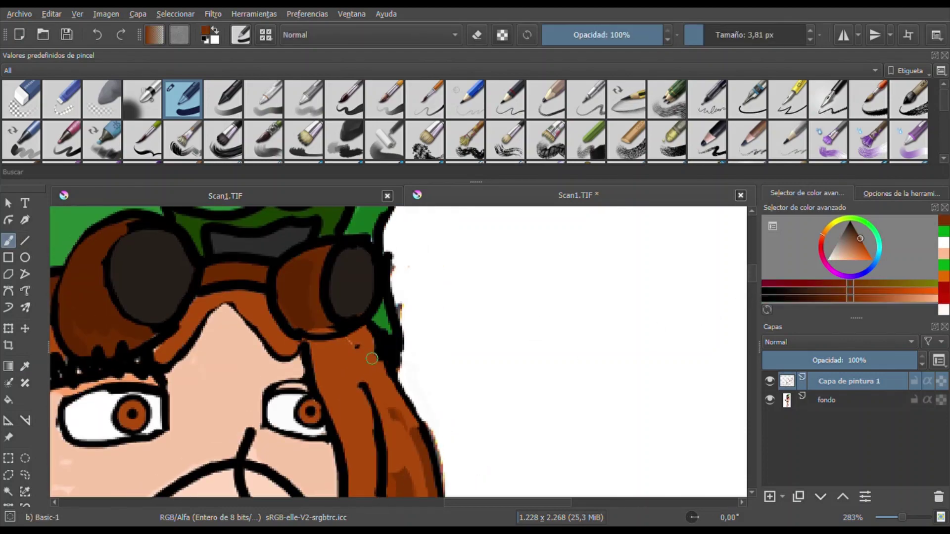
Clean the right outer outline of the green hat and its leaves with white.
scroll(750, 275, "up", 5)
left_click(439, 394, "ctrl")
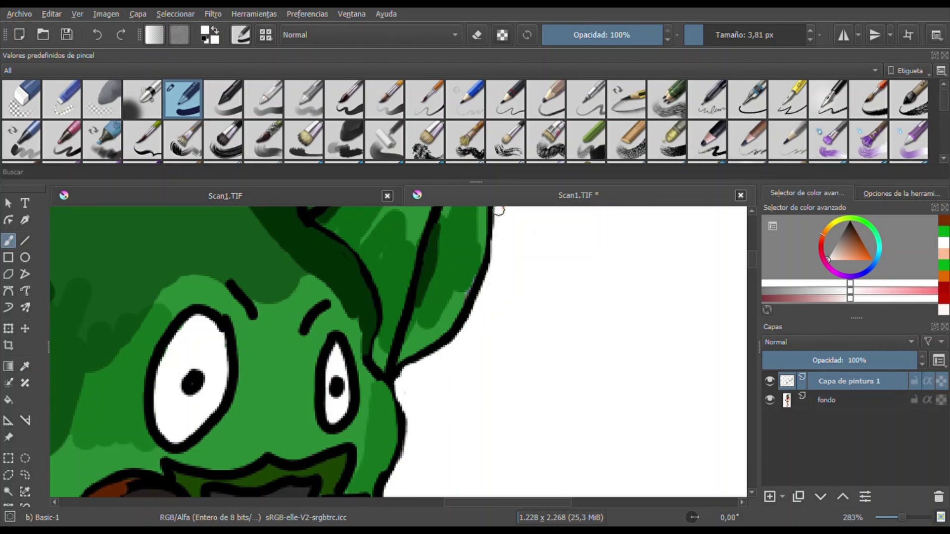
scroll(553, 310, "up", 4)
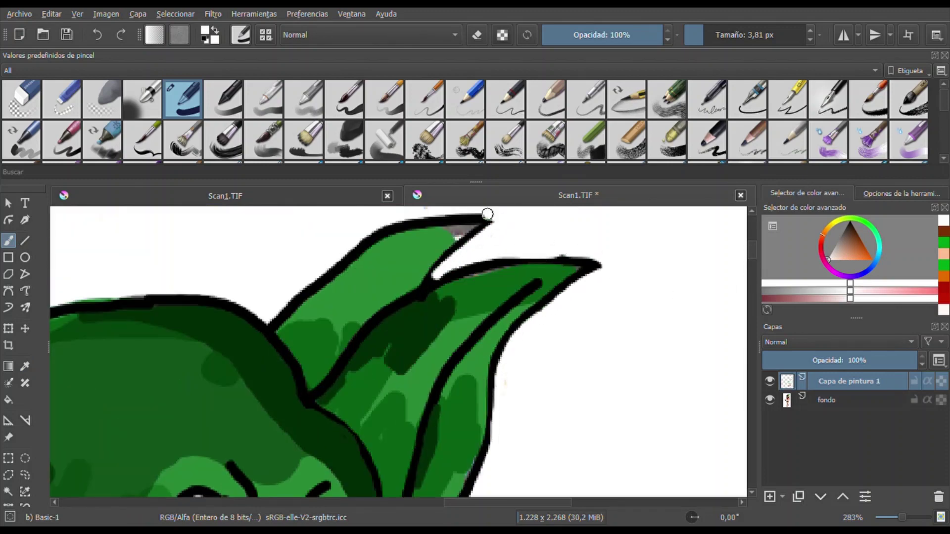
Fill the grey tip of the upper leaf with green and touch up the hat with a darker green.
left_click(455, 236, "ctrl")
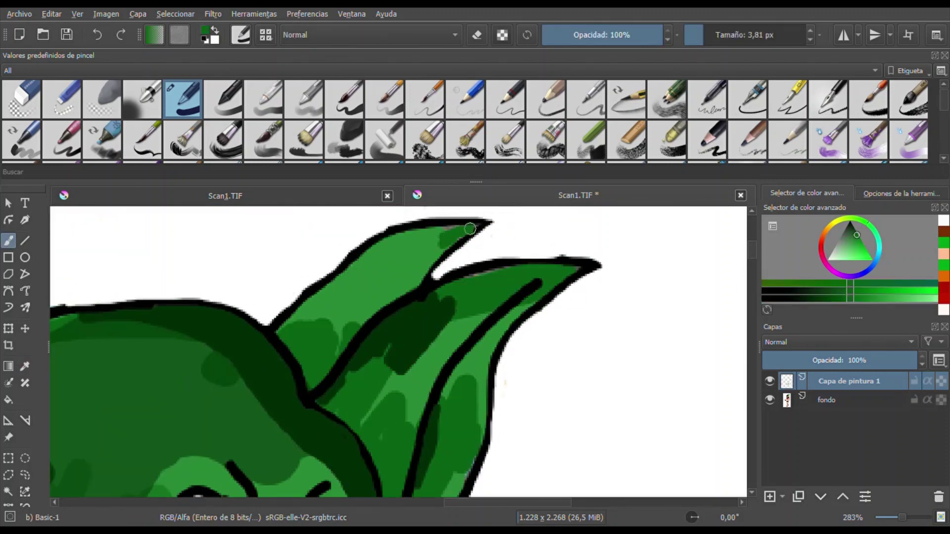
scroll(466, 327, "left", 4)
left_click(437, 335, "ctrl")
Cover the grey sketch marks along the hat's left outer outline with white.
scroll(530, 396, "down", 3)
left_click(159, 318, "ctrl")
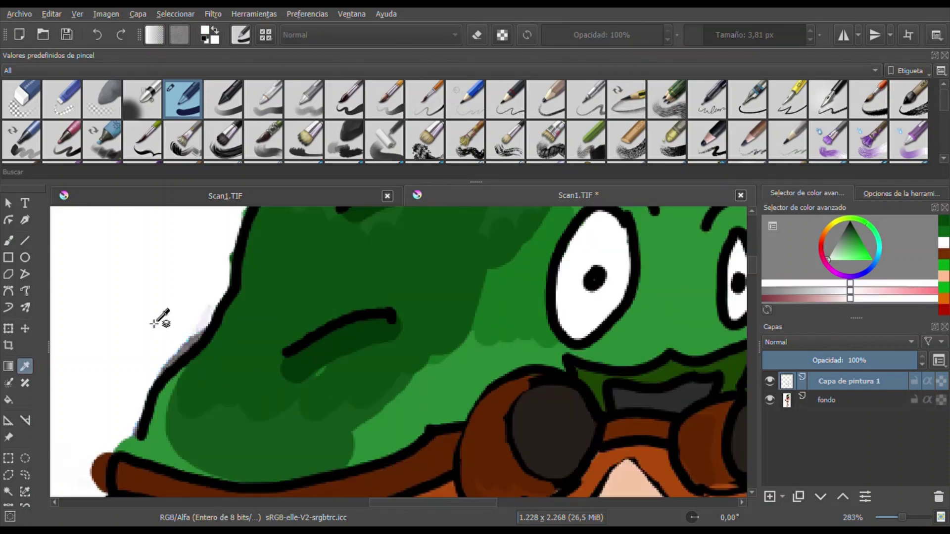
mouse_move(159, 318)
left_mouse_down()
mouse_move(164, 366)
mouse_move(132, 433)
left_mouse_up()
Touch up the long hair to the left of the face with the sampled reddish brown.
left_click_drag(755, 262, 755, 290)
left_click(392, 293, "ctrl")
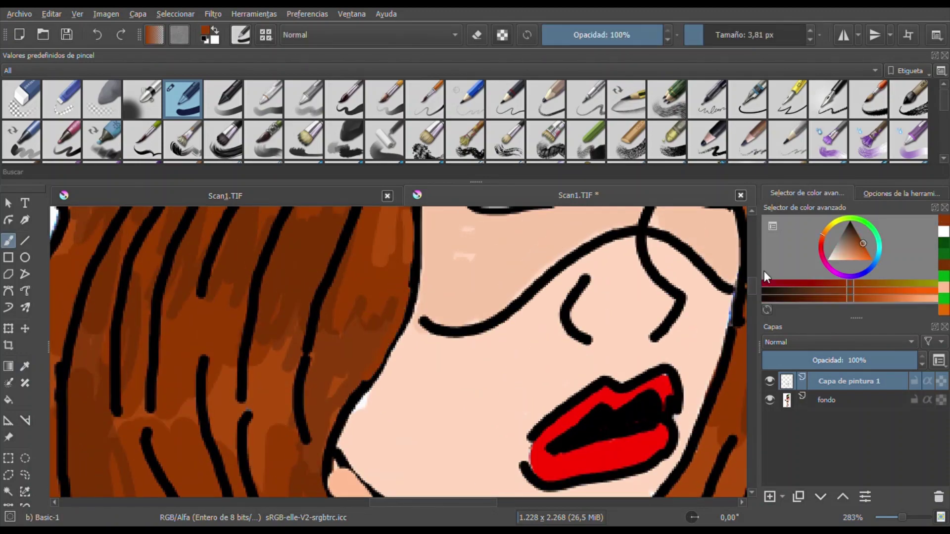
scroll(415, 267, "up", 2)
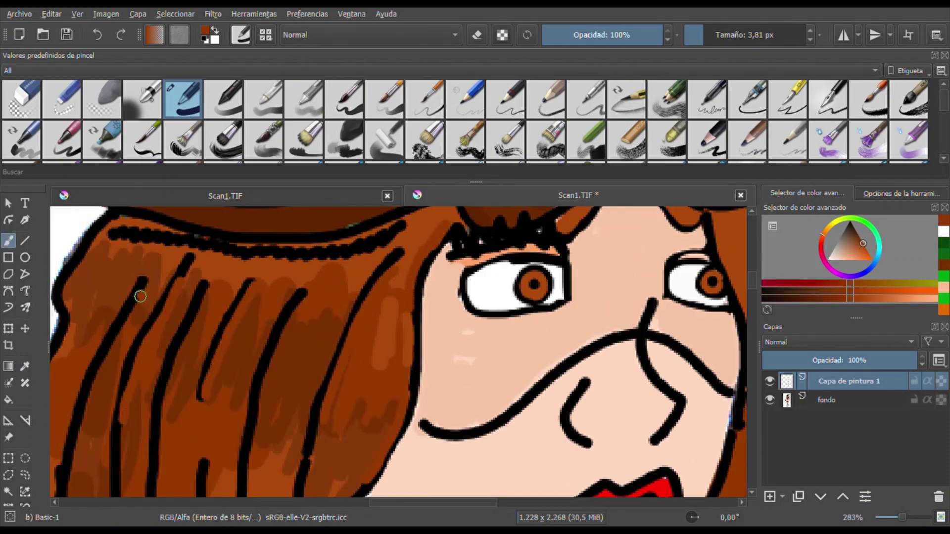
Shade the neck and the left side of the jaw with peach, using the Basic-2 Opacity brush at 73% opacity and 5.76 px.
left_click_drag(754, 275, 753, 289)
left_click(618, 346, "ctrl")
left_click(223, 99)
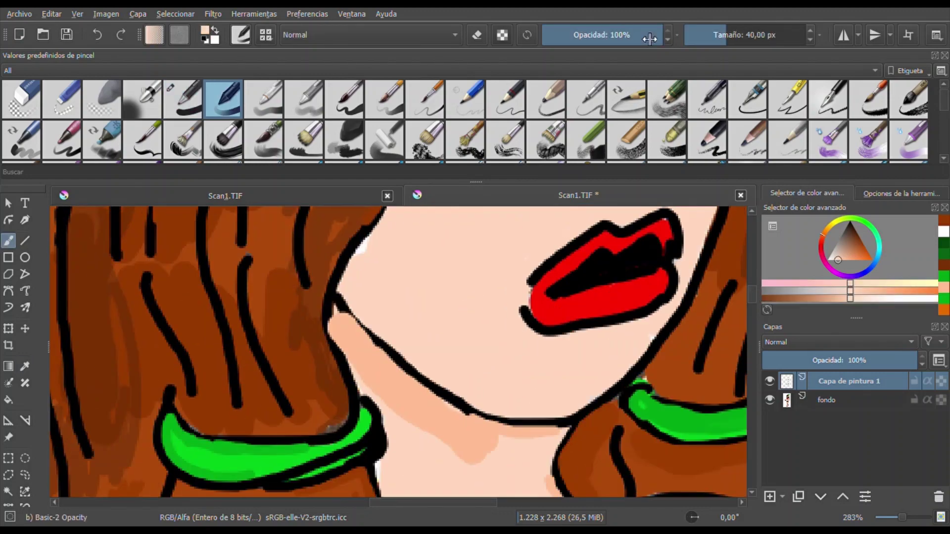
left_click_drag(650, 39, 631, 37)
left_click(705, 35)
left_click(844, 267)
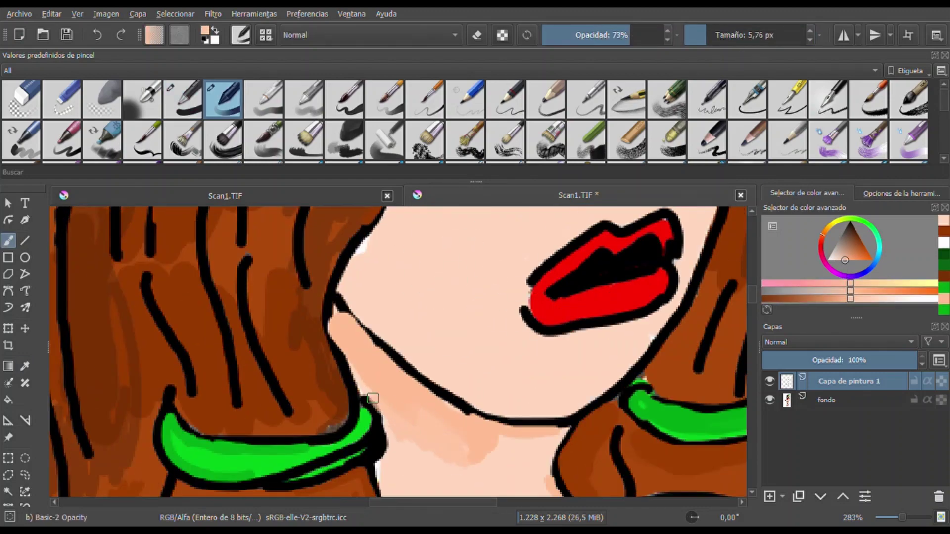
left_click_drag(431, 446, 371, 393)
left_click_drag(418, 318, 347, 288)
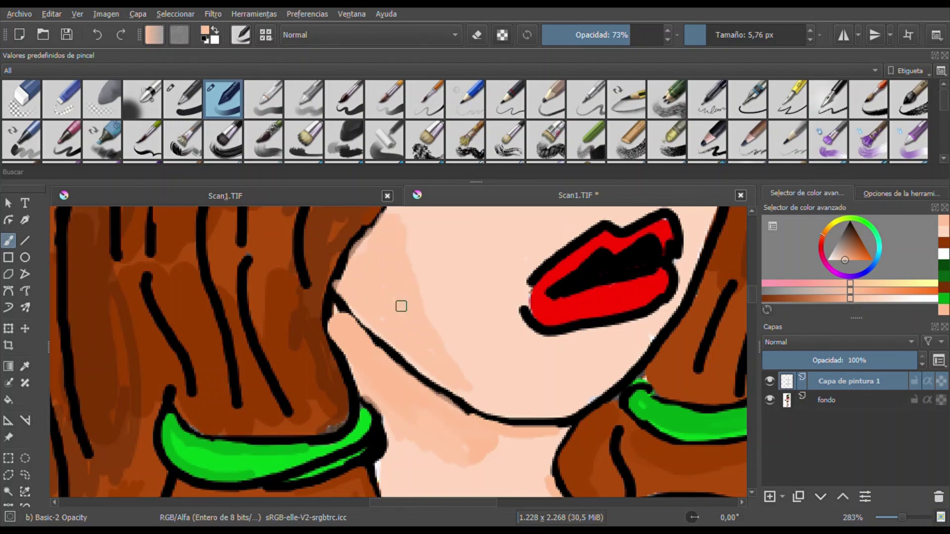
Raise the brush opacity to 100% and touch up the shading around the collar and upper dress.
scroll(515, 376, "down", 5)
key("o")
key("o")
key("o")
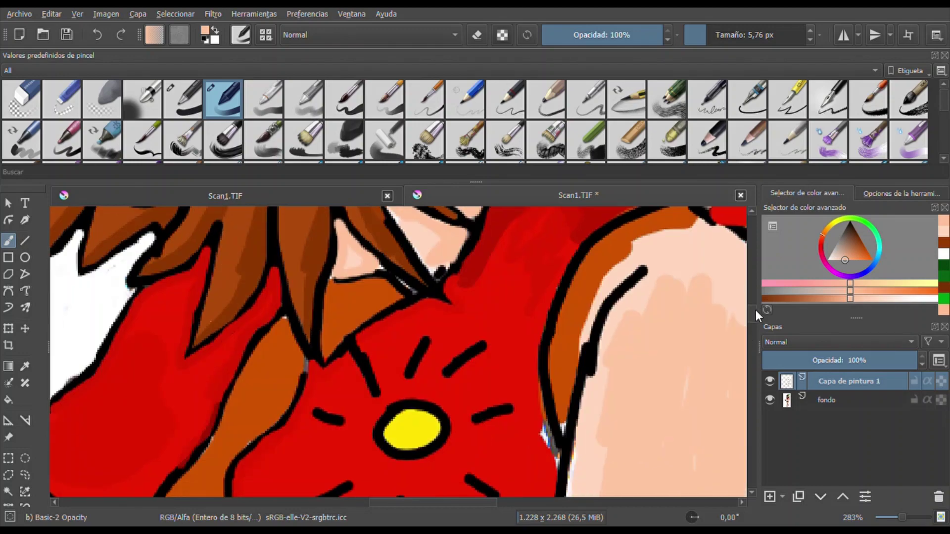
scroll(180, 390, "down", 2)
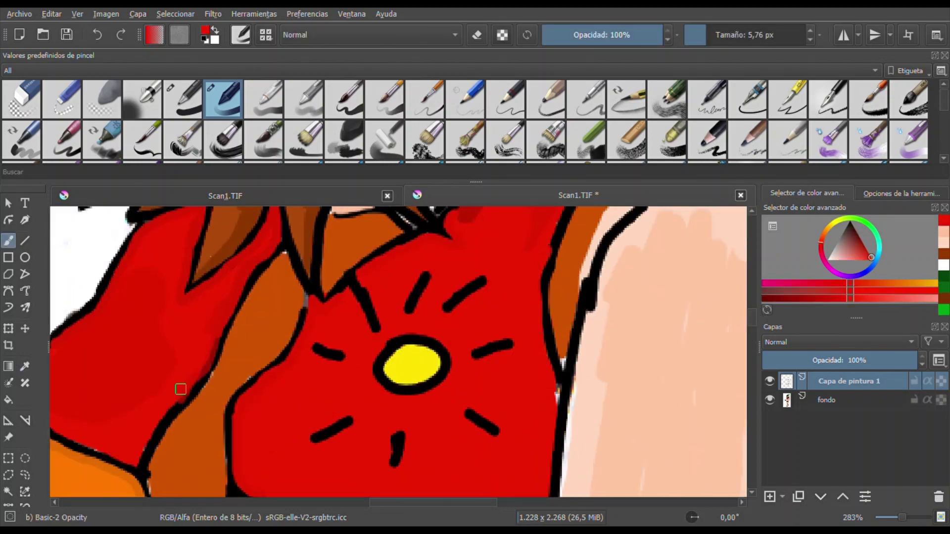
Shade the flower's yellow centre with darker yellow and the surrounding red dress with darker red.
left_click(415, 348, "ctrl")
left_click_drag(425, 372, 410, 382)
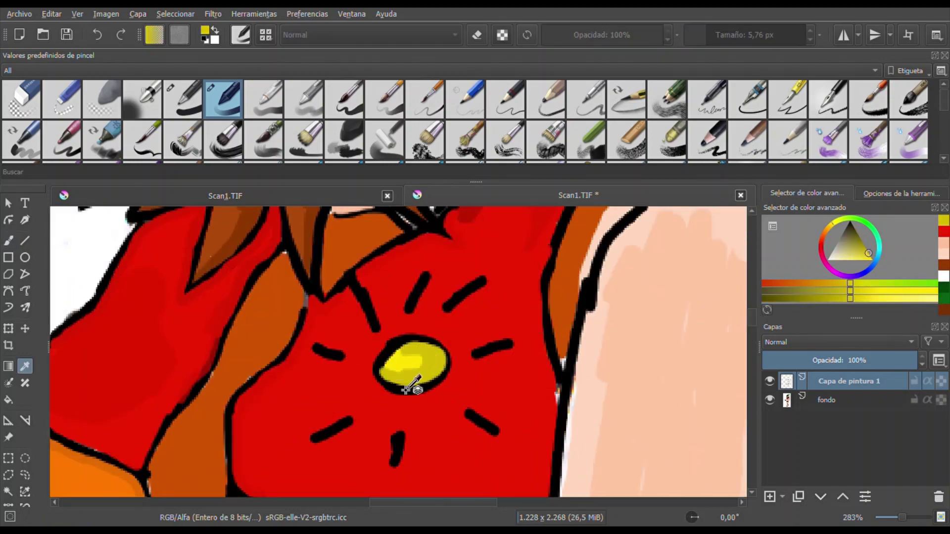
left_click(536, 363, "ctrl")
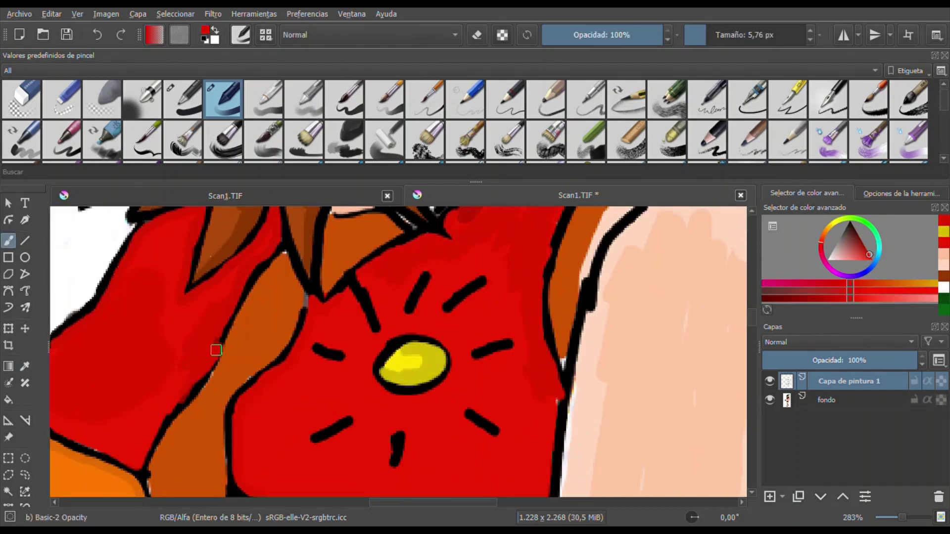
Shade the white fur cuff with pale lavender and the belly's left side and waistline with sampled darker peach.
scroll(718, 315, "up", 5)
left_click(326, 312, "ctrl")
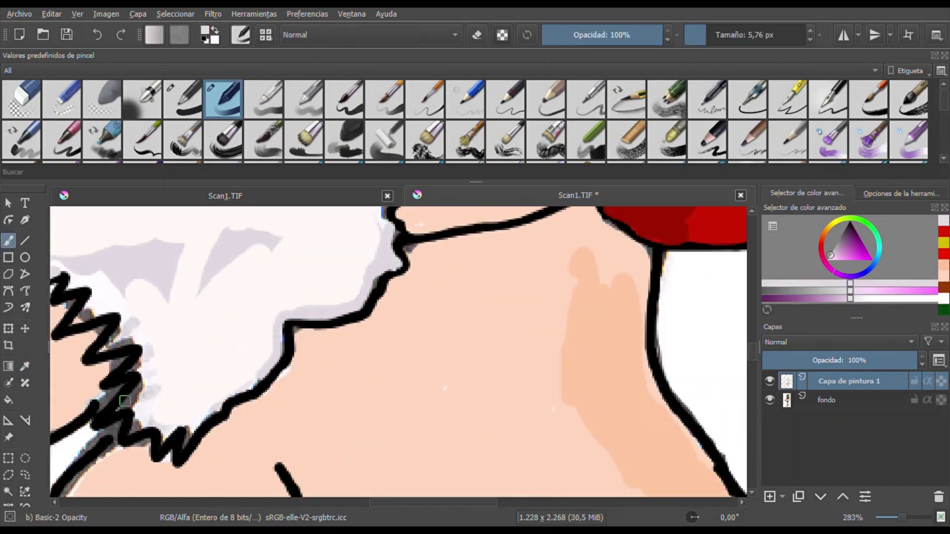
scroll(185, 387, "down", 3)
left_click(83, 321, "ctrl")
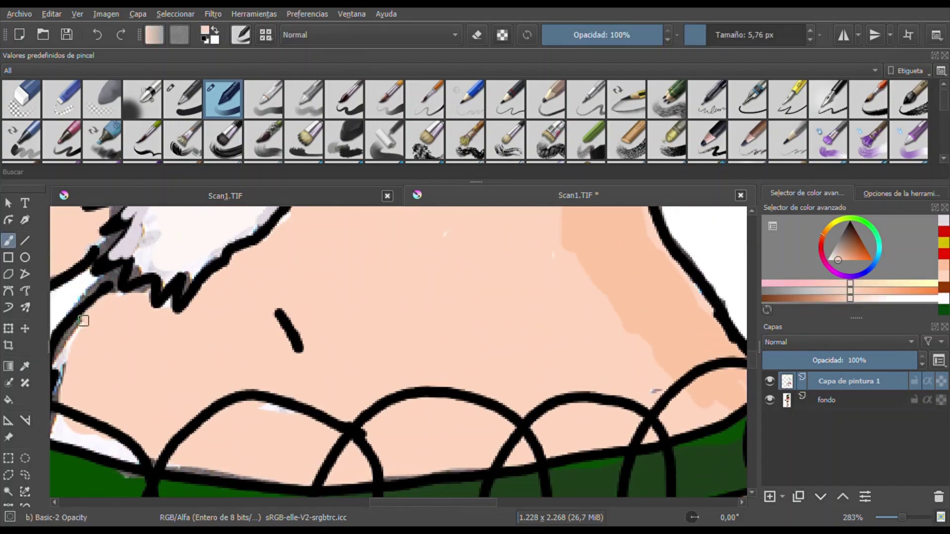
left_click(669, 254, "ctrl")
key("minus")
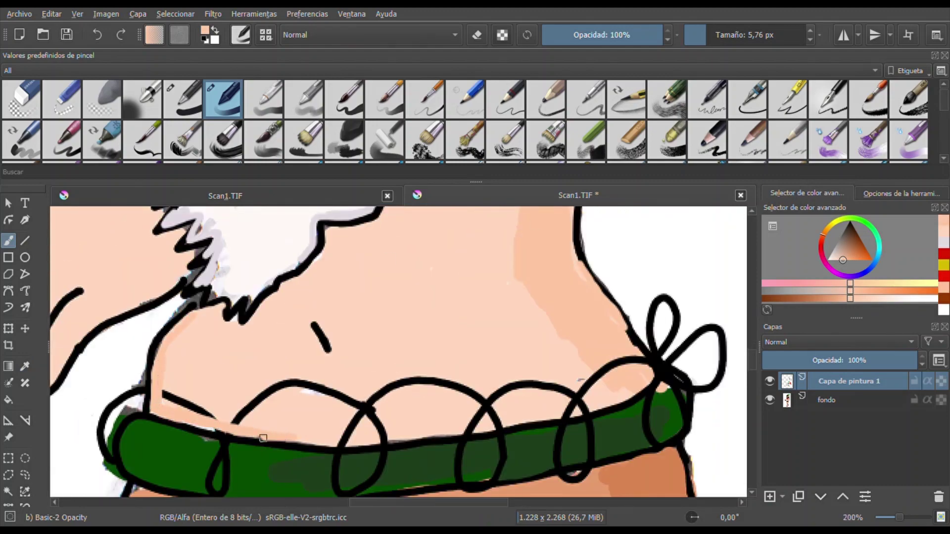
Redraw the black lace loop over the left end of the green belt.
scroll(728, 377, "down", 2)
scroll(729, 377, "left", 5)
left_click(392, 366, "ctrl")
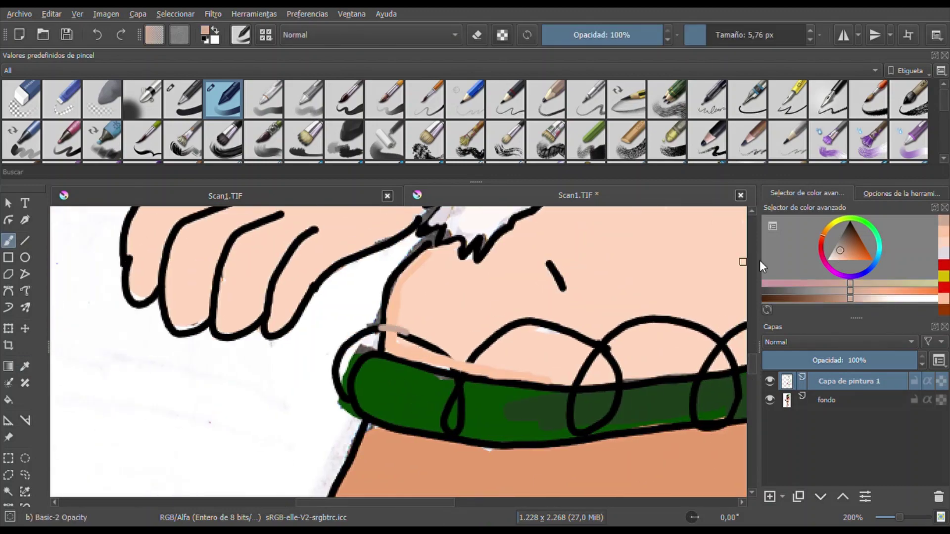
left_click_drag(386, 328, 461, 385)
Clean the background around the belt's left end with white, enlarging the brush to 41.72 px.
key("x")
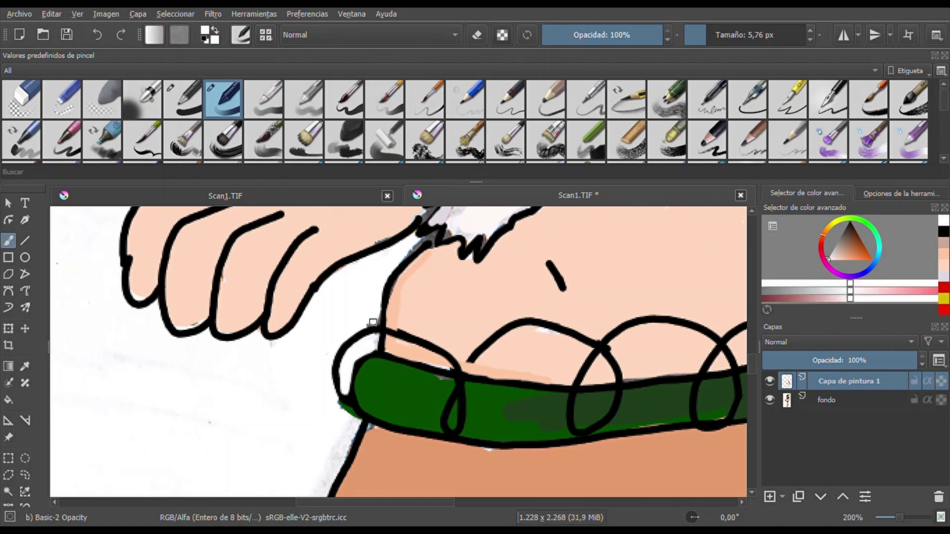
key("bracketright")
key("bracketright")
key("bracketright")
scroll(244, 407, "down", 3)
Shade the shorts below the belt and along their left edge with darker brown, using an 11.46 px brush.
left_click(460, 317, "ctrl")
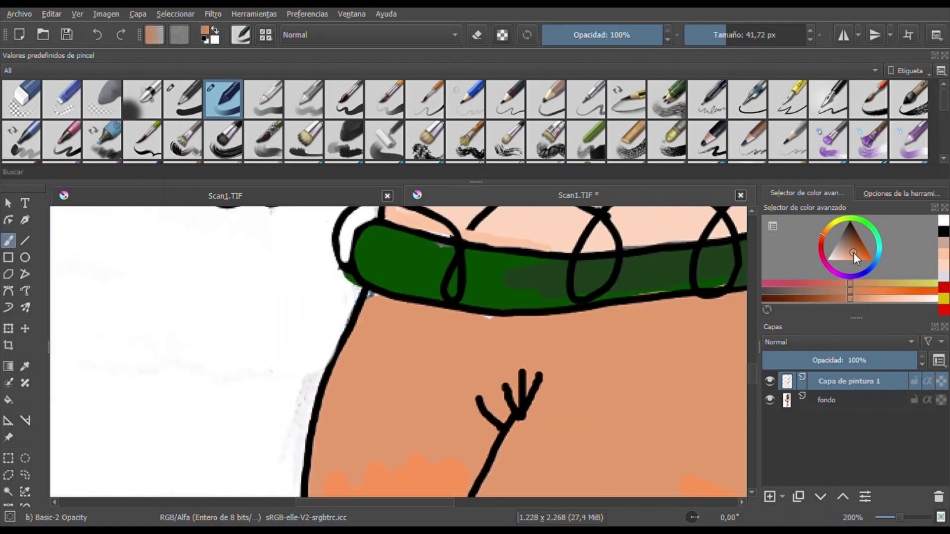
left_click_drag(418, 312, 480, 318)
left_click_drag(354, 338, 321, 436)
mouse_move(376, 322)
left_mouse_down()
mouse_move(562, 329)
mouse_move(693, 312)
left_mouse_up()
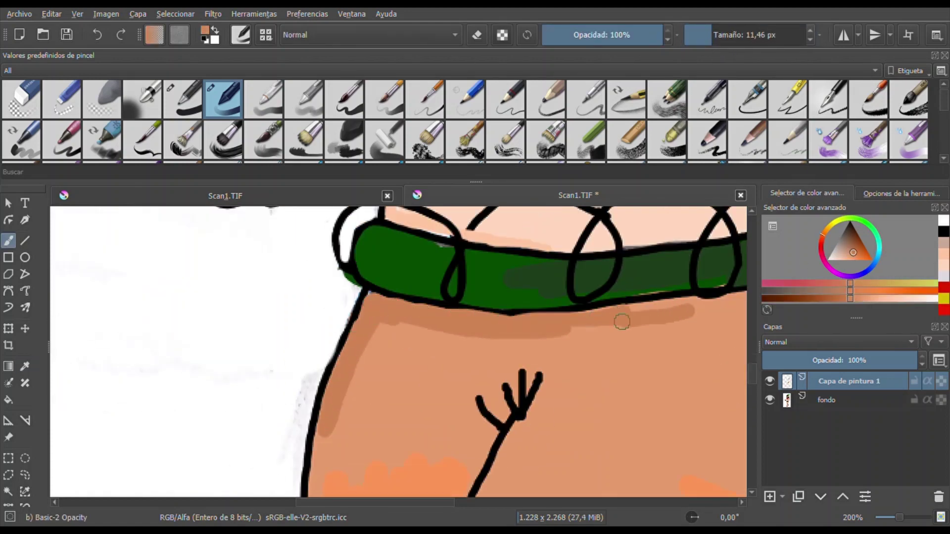
Lower the brush opacity to 65% and shade the front and middle of the shorts with the darker brown.
key("i")
key("i")
key("i")
mouse_move(495, 445)
left_mouse_down()
mouse_move(488, 414)
mouse_move(341, 475)
mouse_move(392, 344)
mouse_move(504, 392)
mouse_move(530, 366)
left_mouse_up()
key("minus")
key("minus")
key("minus")
key("minus")
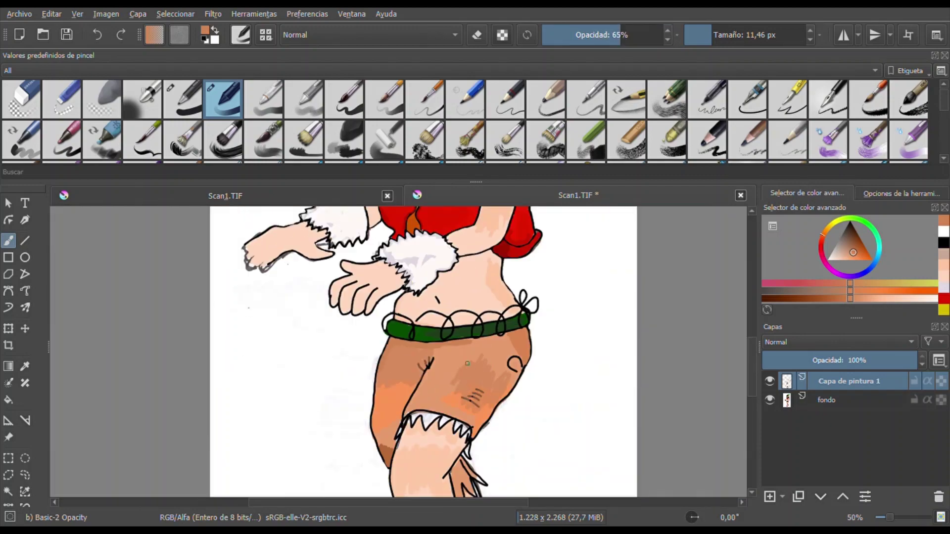
Shade the torn cloth strips behind the knee with stronger orange at 100% opacity and a 5.22 px brush.
key("plus")
key("plus")
key("plus")
key("plus")
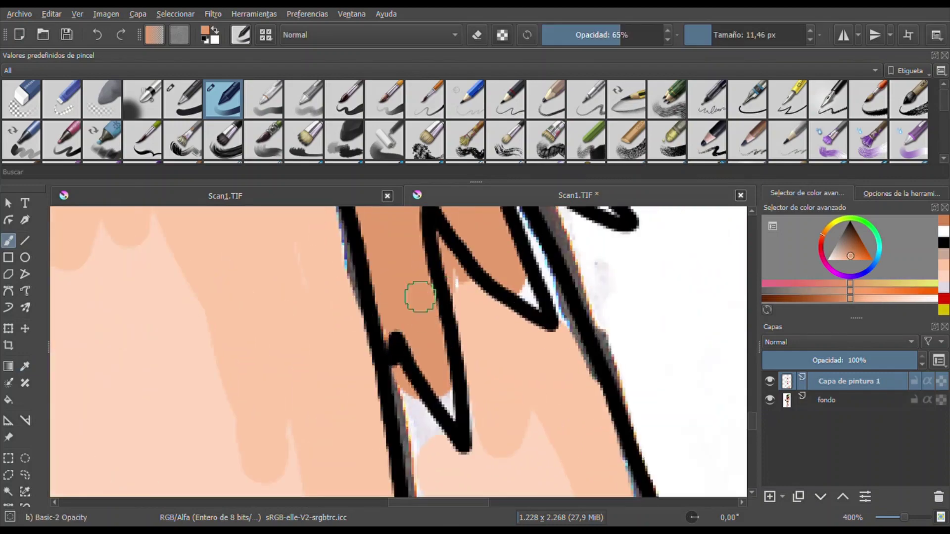
left_click(651, 36)
left_click(662, 39)
key("bracketleft")
key("bracketleft")
key("bracketleft")
key("bracketleft")
mouse_move(420, 247)
left_mouse_down()
mouse_move(470, 248)
mouse_move(534, 304)
mouse_move(490, 233)
left_mouse_up()
scroll(755, 424, "up", 5)
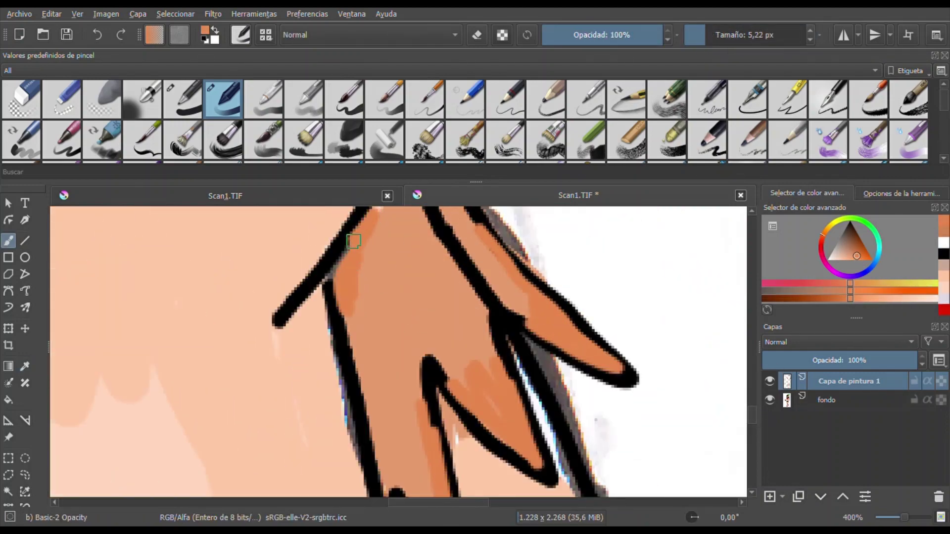
scroll(441, 315, "up", 3)
scroll(751, 412, "down", 5)
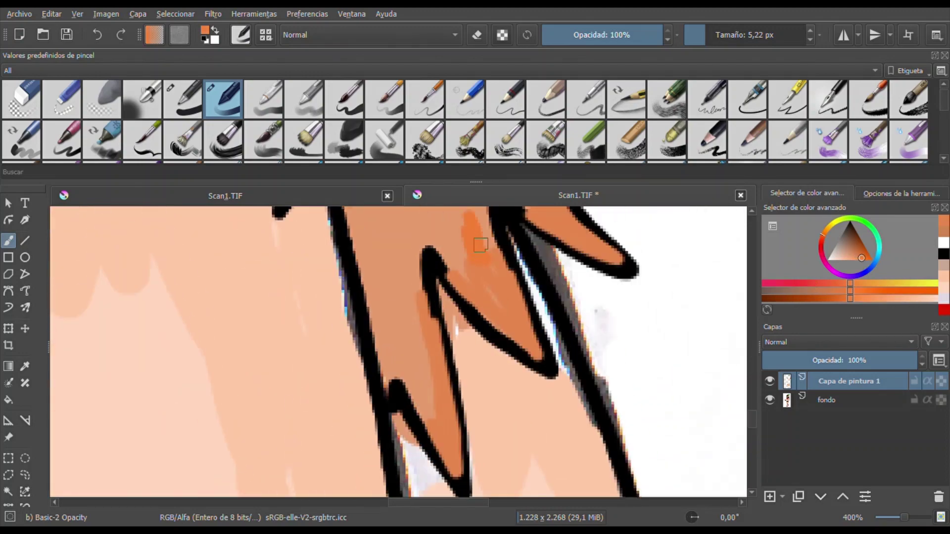
Fill the gaps along the leg outlines near the torn cloth with sampled peach and cover nearby stray marks with white.
left_click(570, 413, "ctrl")
mouse_move(570, 414)
left_mouse_down()
mouse_move(547, 319)
mouse_move(526, 280)
left_mouse_up()
left_click(622, 370, "ctrl")
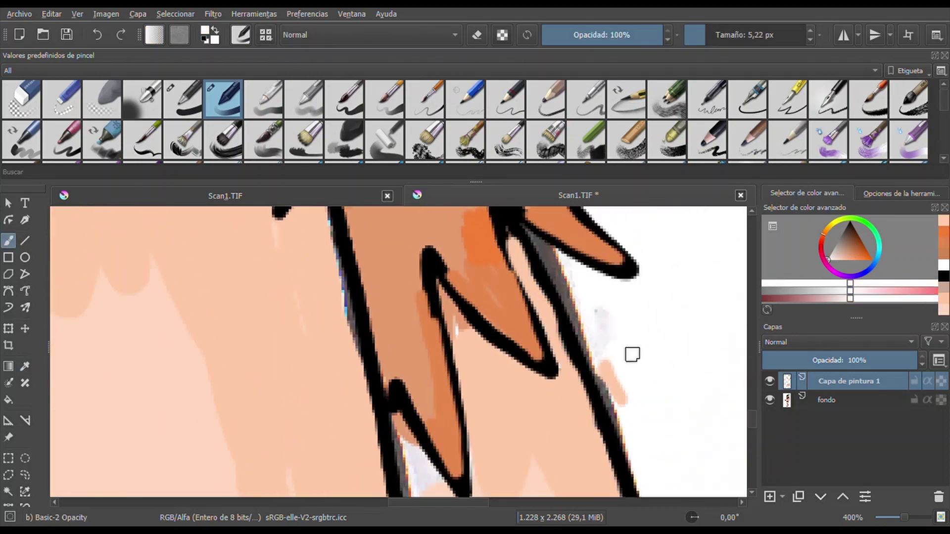
mouse_move(629, 351)
left_mouse_down()
mouse_move(546, 247)
mouse_move(618, 433)
mouse_move(640, 272)
left_mouse_up()
left_click(338, 301, "ctrl")
mouse_move(338, 301)
left_mouse_down()
mouse_move(330, 238)
mouse_move(369, 361)
left_mouse_up()
Shade the inner edges of the front red shoe and its cuff with darker red.
scroll(478, 337, "down", 5)
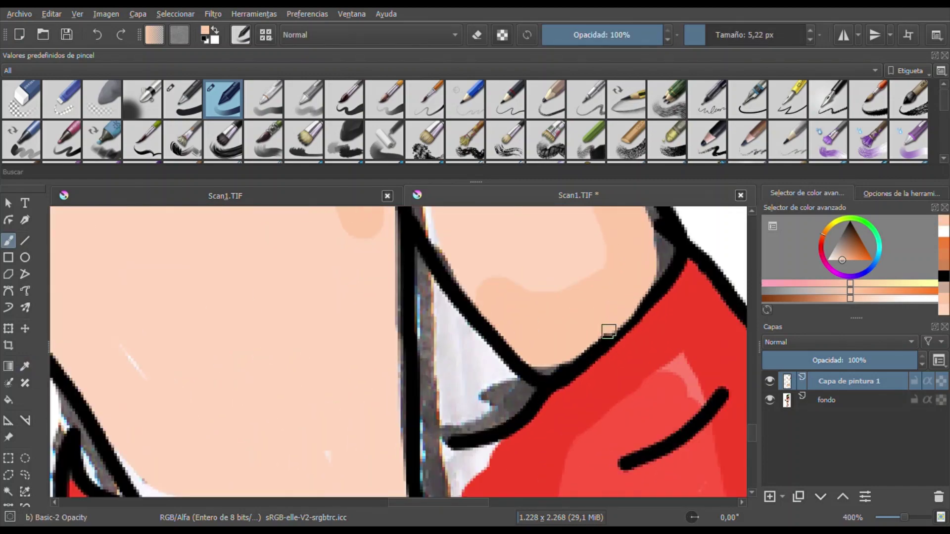
scroll(755, 444, "down", 5)
left_click(718, 247, "ctrl")
left_click(492, 342, "ctrl")
mouse_move(492, 342)
left_mouse_down()
mouse_move(510, 388)
mouse_move(486, 262)
mouse_move(312, 331)
mouse_move(119, 376)
left_mouse_up()
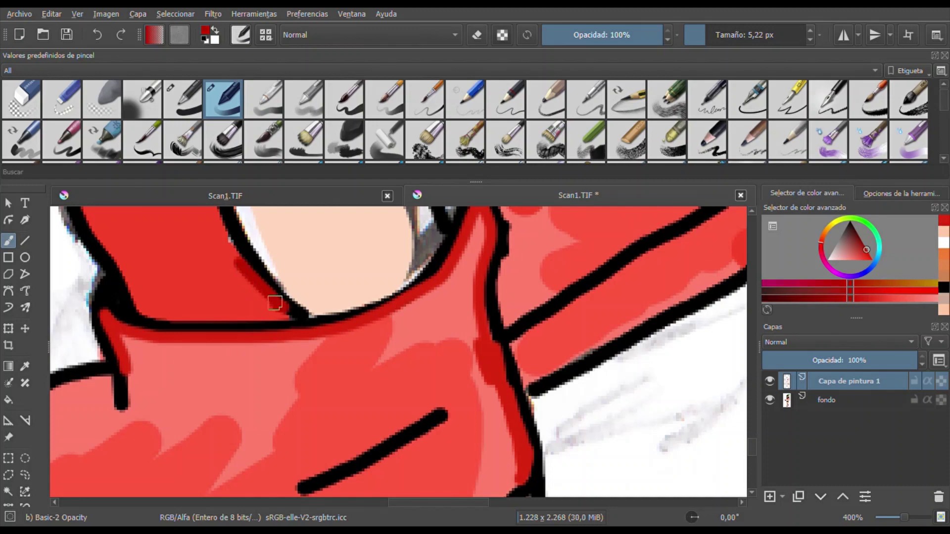
Fill the white and grey gaps around the front ankle with sampled light peach.
scroll(264, 278, "up", 3)
left_click(148, 248, "ctrl")
key("b")
left_click_drag(405, 277, 426, 351)
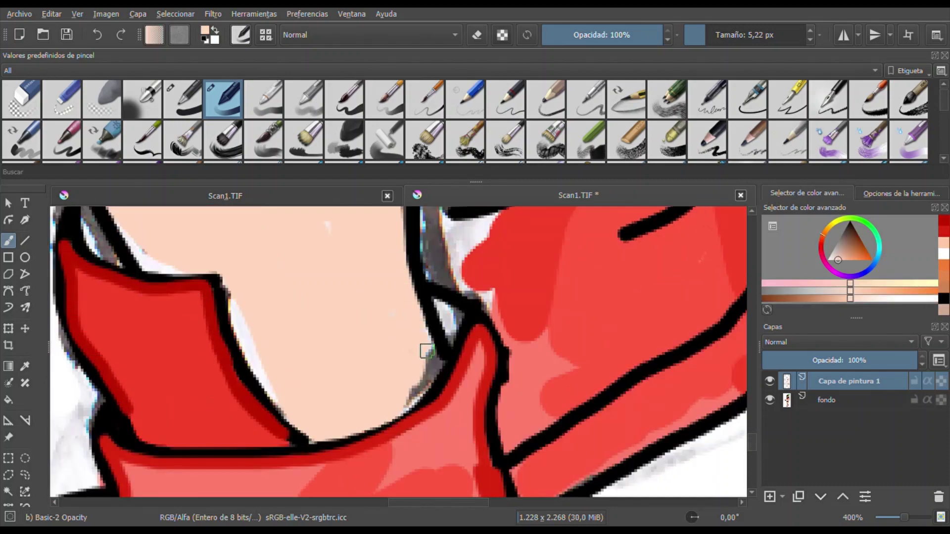
mouse_move(255, 360)
left_mouse_down()
mouse_move(203, 254)
mouse_move(144, 262)
left_mouse_up()
scroll(462, 250, "down", 3)
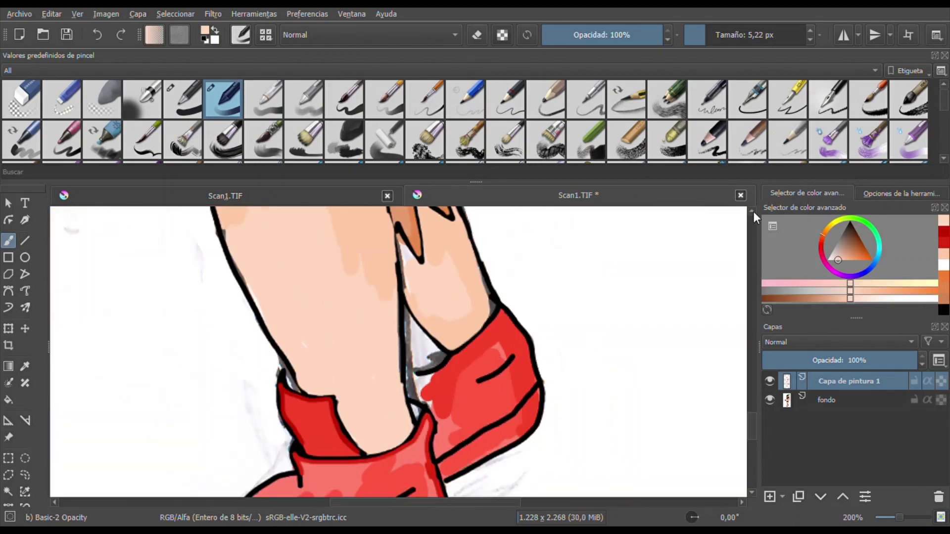
Add a second paint layer in Multiply mode and shade the back shoe on it with red.
scroll(462, 250, "up", 3)
mouse_move(463, 250)
left_mouse_down()
mouse_move(523, 343)
mouse_move(459, 296)
mouse_move(520, 267)
left_mouse_up()
scroll(485, 291, "down", 1)
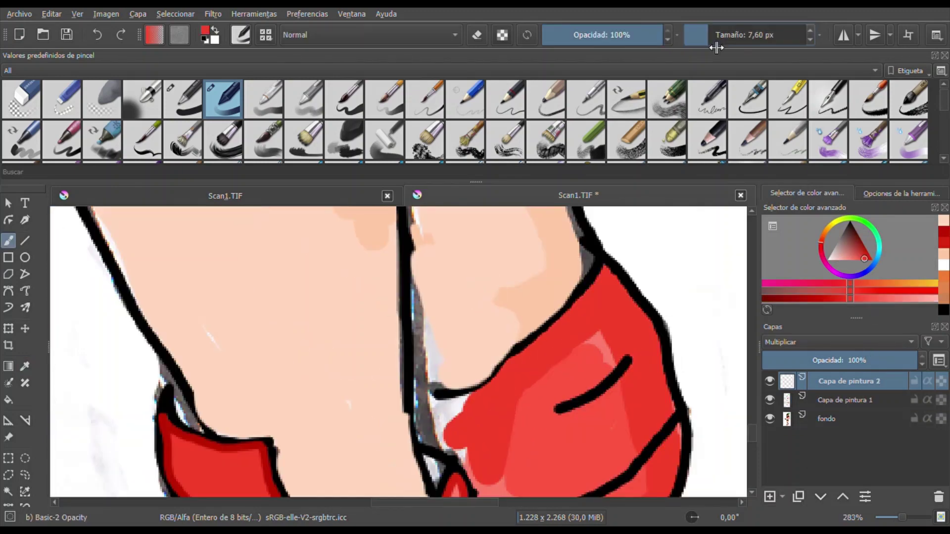
mouse_move(565, 327)
left_mouse_down()
mouse_move(524, 386)
mouse_move(619, 297)
mouse_move(578, 401)
mouse_move(664, 452)
mouse_move(668, 475)
left_mouse_up()
Shade both legs with sampled peach on the Multiply layer, using 36% opacity and a 28.76 px brush.
left_click(357, 318, "ctrl")
left_click(589, 37)
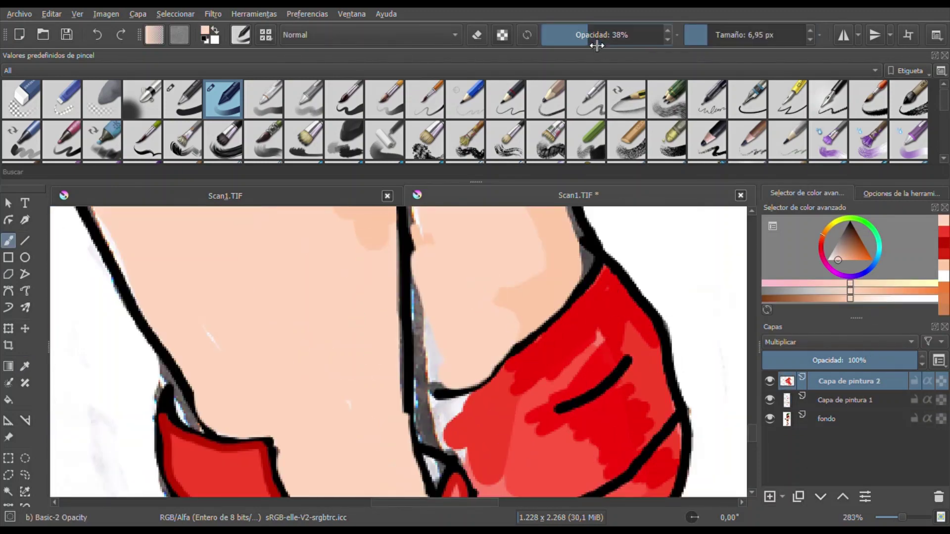
key("bracketright")
key("bracketright")
key("bracketright")
key("bracketright")
left_click_drag(351, 217, 378, 450)
scroll(372, 322, "down", 8)
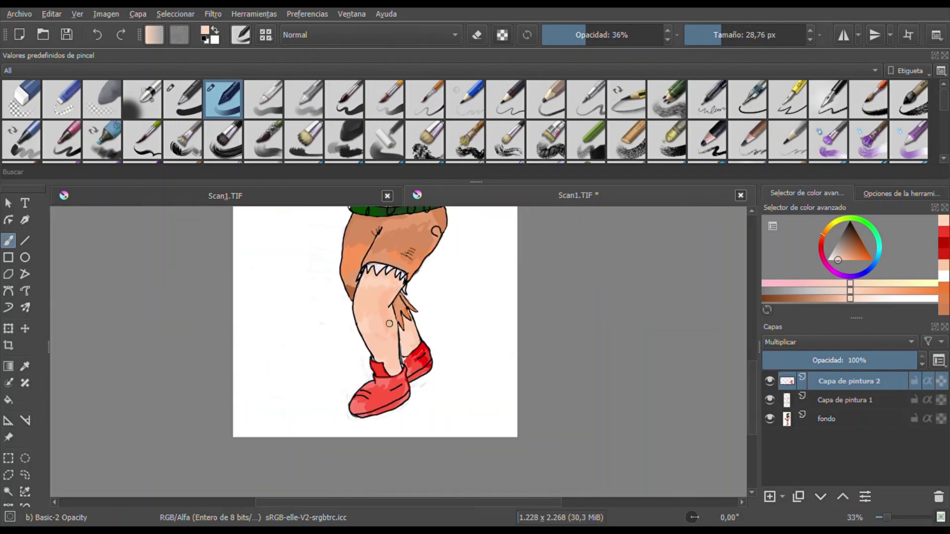
scroll(396, 351, "down", 2)
scroll(396, 352, "up", 6)
Clean the background around the figure with white at 100% opacity on the layer Capa de pintura 1.
key("Page_Down")
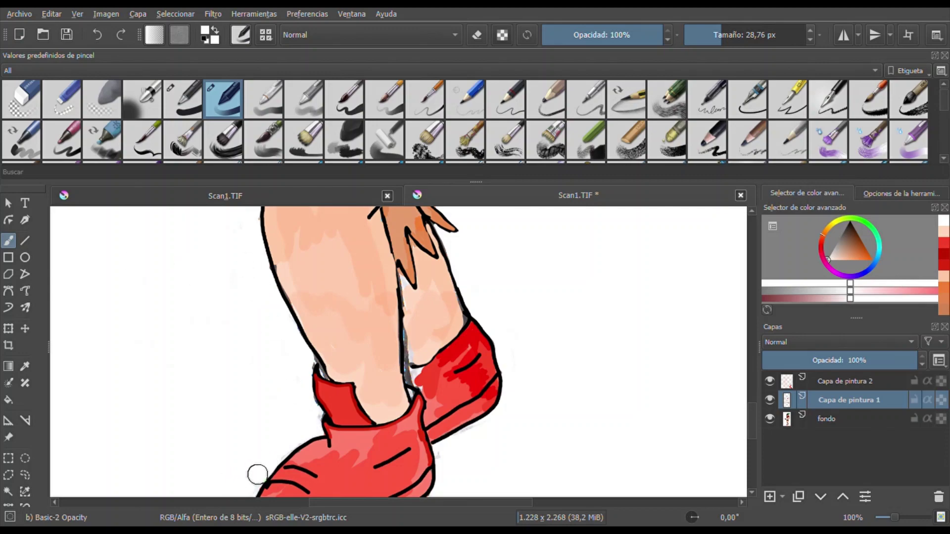
scroll(472, 411, "up", 5)
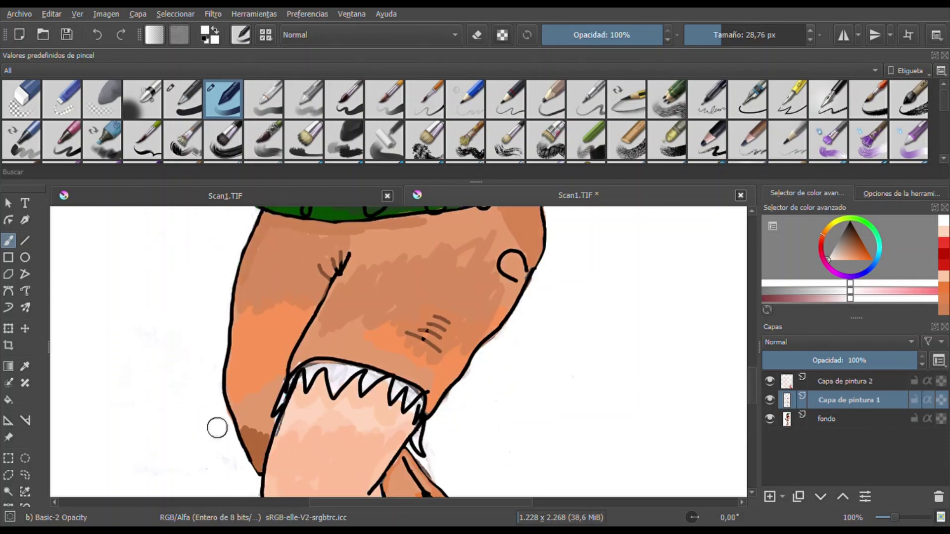
scroll(477, 375, "up", 5)
scroll(534, 455, "up", 2)
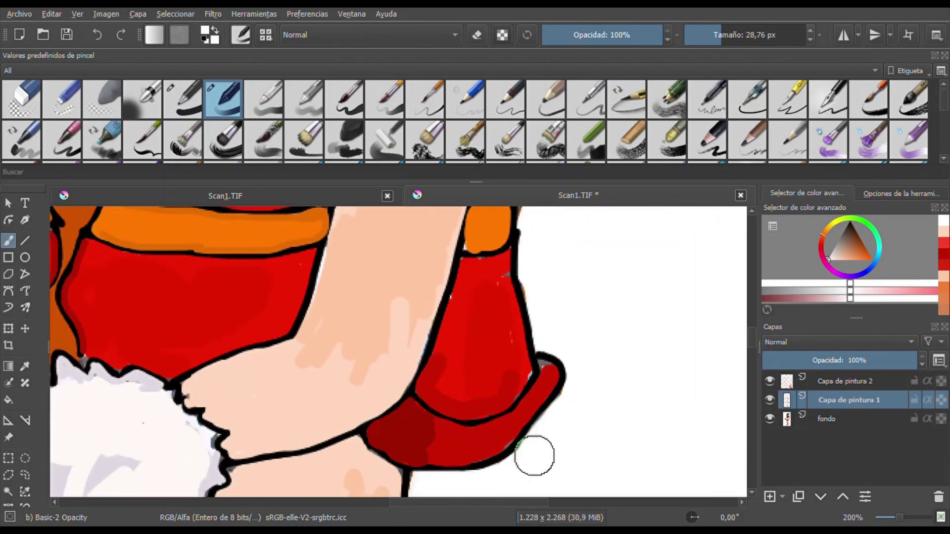
scroll(551, 244, "up", 5)
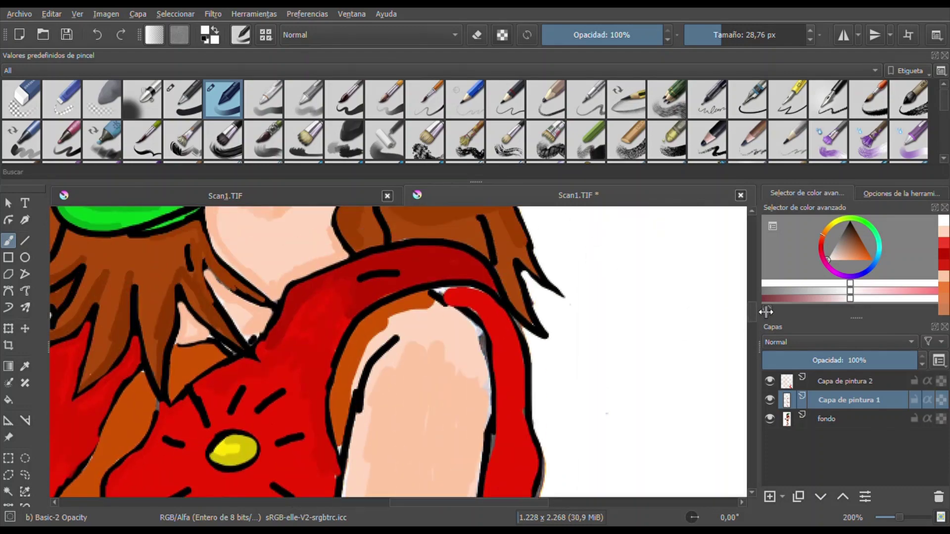
Fill the gaps around the shoulder and armhole with sampled peach and reds, using a 4.24 px brush.
left_click(484, 350, "ctrl")
key("bracketleft")
key("bracketleft")
key("bracketleft")
key("bracketleft")
left_click(310, 372, "ctrl")
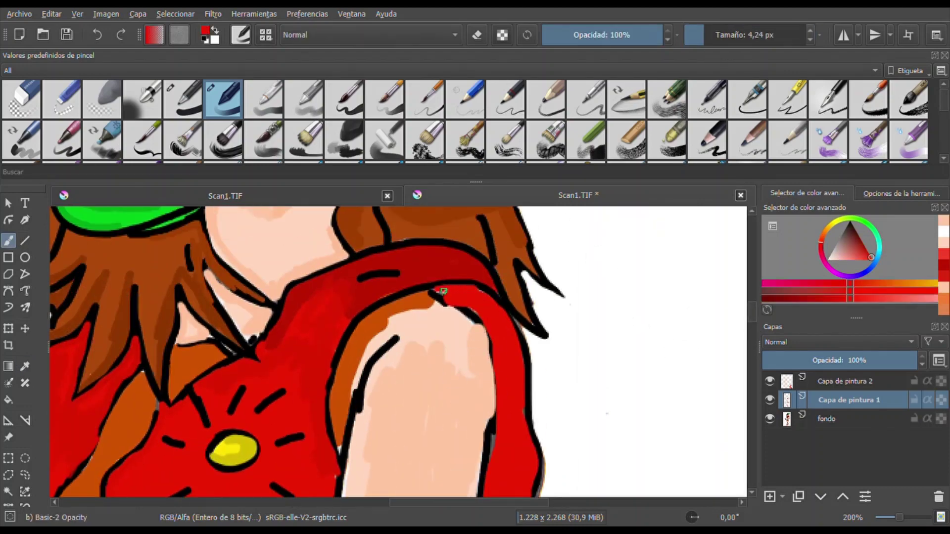
left_click(492, 278, "ctrl")
Colour the right eyelid with the orange sampled from the left eyelid.
scroll(753, 279, "up", 5)
scroll(726, 326, "up", 3)
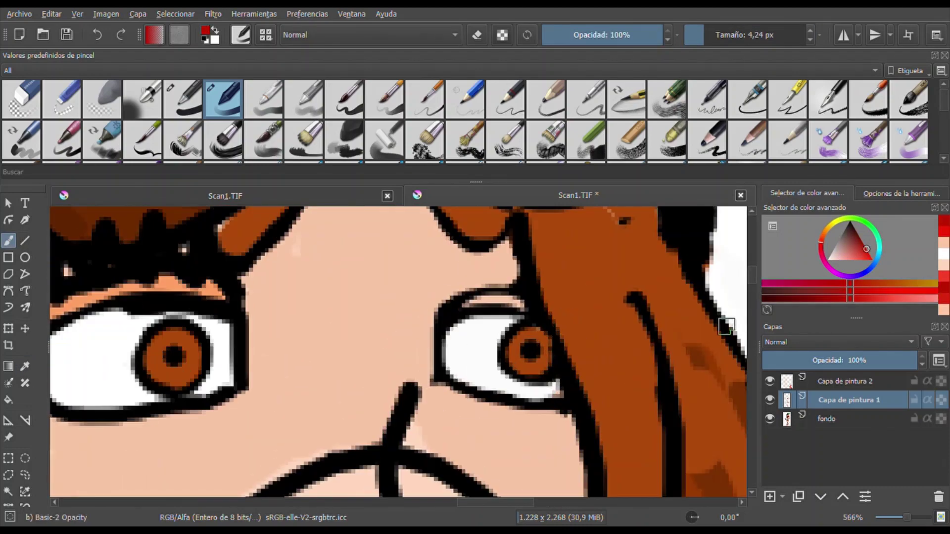
left_click(186, 286, "ctrl")
left_click_drag(520, 301, 466, 297)
Shade the hair beside the right eye and the fringe around the goggles with sampled browns.
left_click(611, 293, "ctrl")
mouse_move(611, 292)
left_mouse_down()
mouse_move(577, 273)
mouse_move(578, 355)
mouse_move(604, 463)
left_mouse_up()
scroll(562, 259, "up", 5)
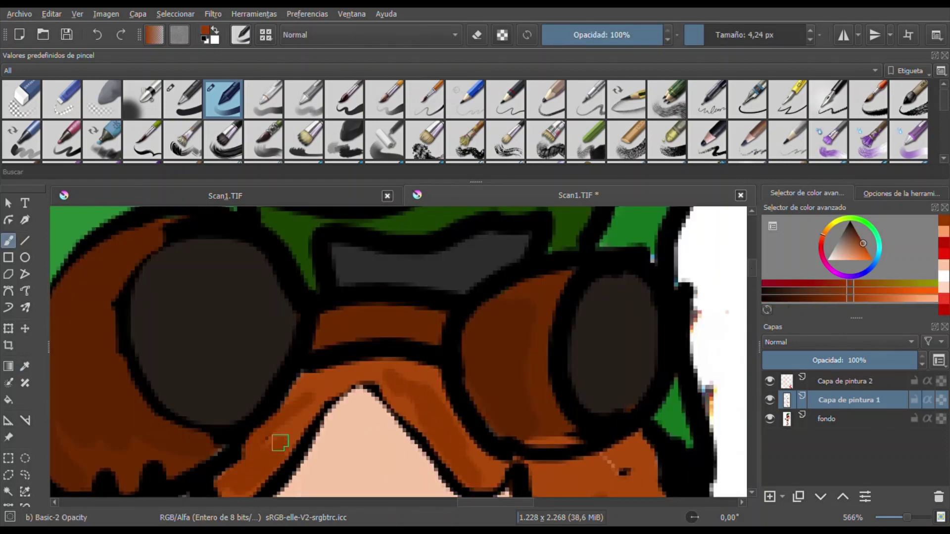
left_click(280, 443, "ctrl")
Shade the face of the green hat around its left eye with sampled darker green.
scroll(755, 261, "down", 3)
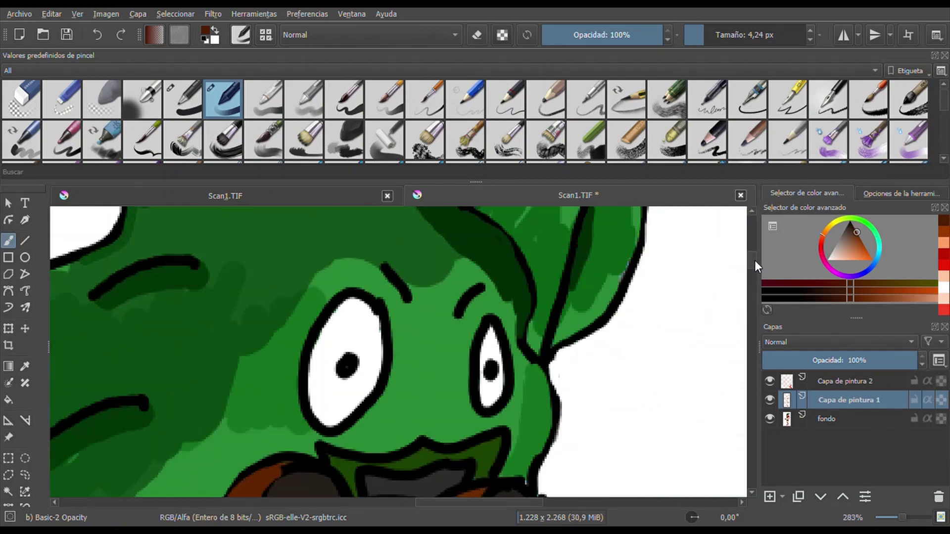
left_click(476, 436, "ctrl")
left_click_drag(406, 349, 379, 428)
scroll(614, 273, "down", 3)
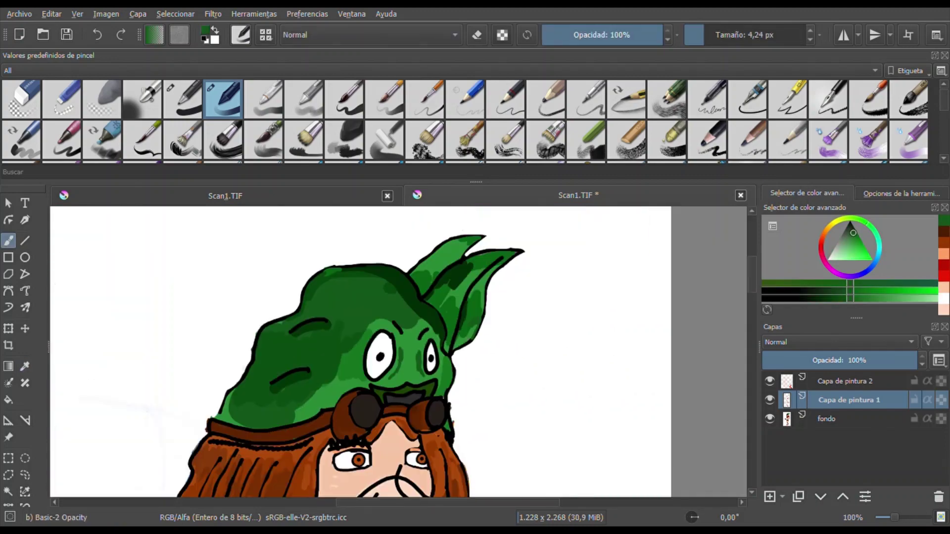
Clean the background along the edges of the green hat with sampled white.
scroll(420, 265, "up", 5)
left_click(273, 263, "ctrl")
mouse_move(219, 412)
left_mouse_down()
mouse_move(333, 439)
mouse_move(366, 289)
left_mouse_up()
mouse_move(593, 312)
left_mouse_down()
mouse_move(604, 434)
mouse_move(608, 296)
left_mouse_up()
key("1")
Draw the right eyebrow and a frown line between the eyes in black with a 2.06 px brush.
scroll(396, 483, "up", 5)
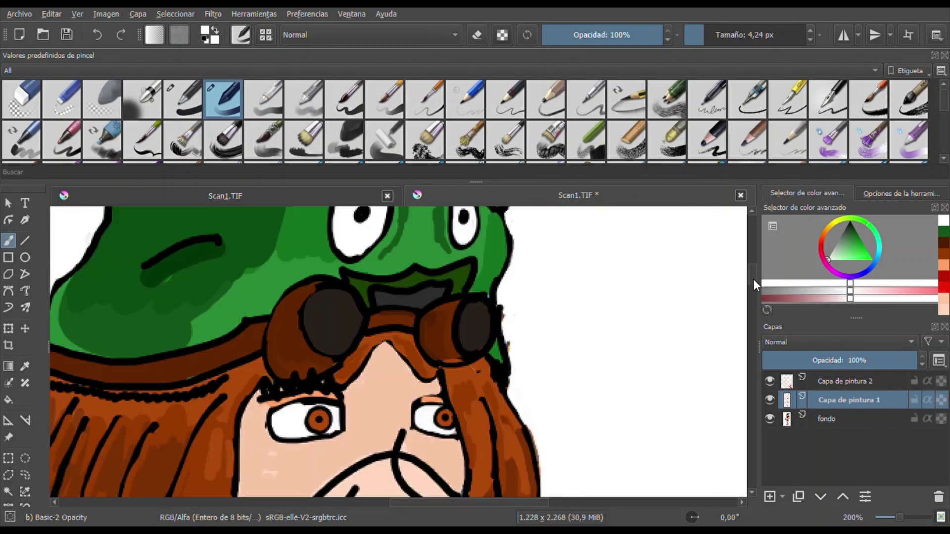
key("d")
mouse_move(454, 292)
left_mouse_down()
mouse_move(491, 257)
mouse_move(513, 272)
left_mouse_up()
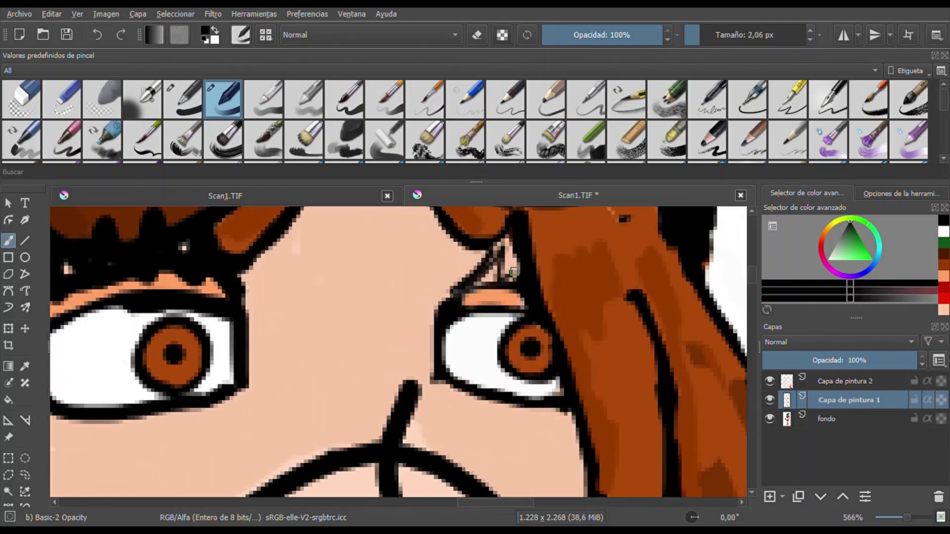
Shade beneath the right eye and along the nose contours with sampled darker peach.
left_click(402, 310, "ctrl")
left_click_drag(405, 384, 433, 386)
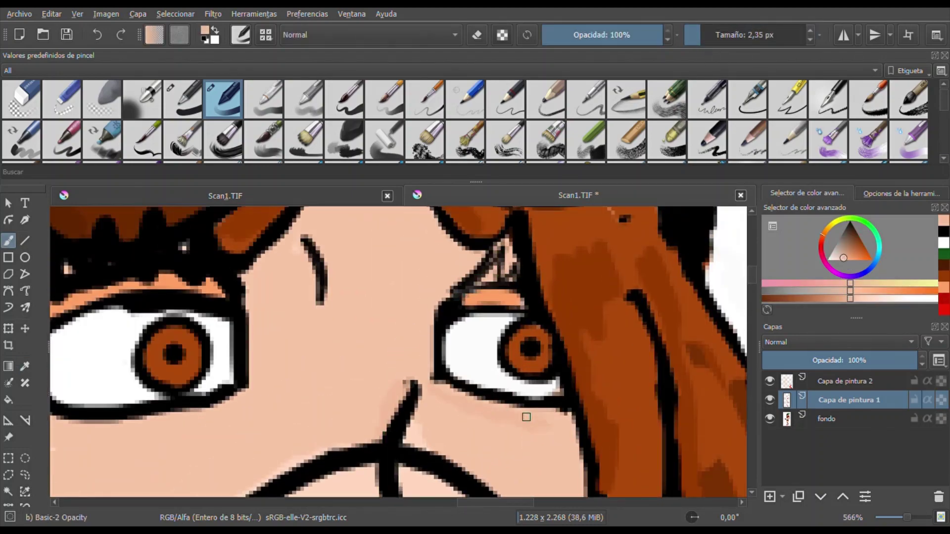
scroll(462, 404, "down", 3)
mouse_move(384, 221)
left_mouse_down()
mouse_move(419, 310)
mouse_move(433, 379)
left_mouse_up()
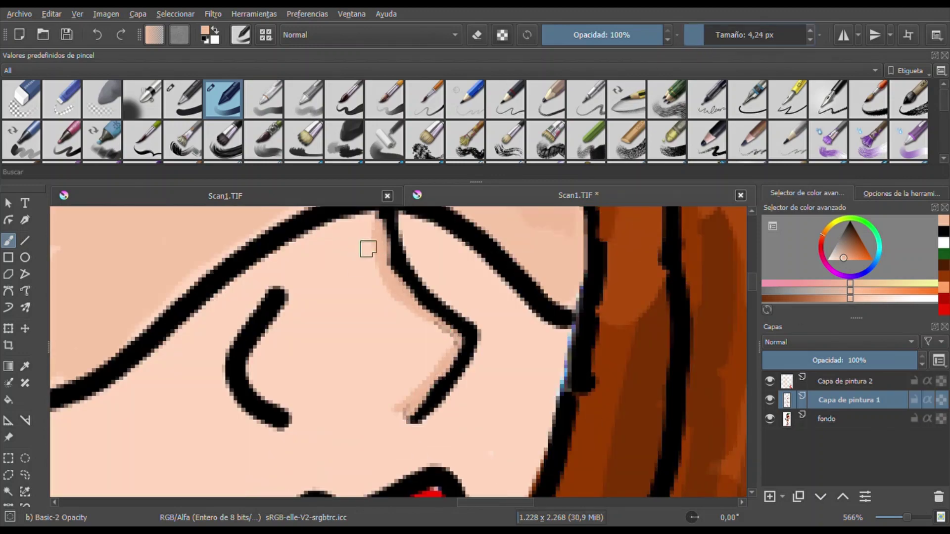
left_click_drag(368, 248, 450, 350)
left_click_drag(270, 292, 307, 424)
Fill the gaps and tidy the inner edges of both lips with sampled red.
scroll(276, 402, "down", 2)
key("p")
scroll(347, 430, "up", 1)
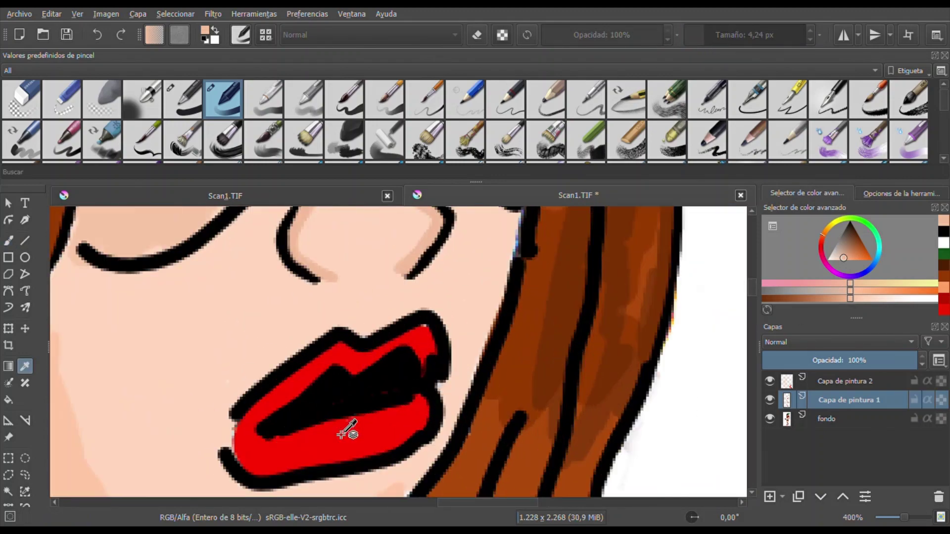
scroll(342, 434, "up", 1)
left_click(341, 433)
key("b")
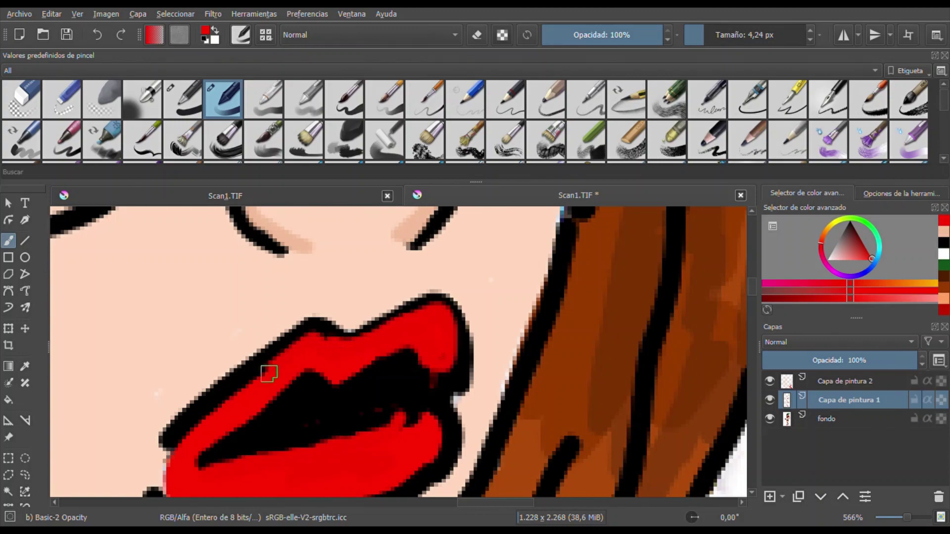
scroll(269, 373, "down", 3)
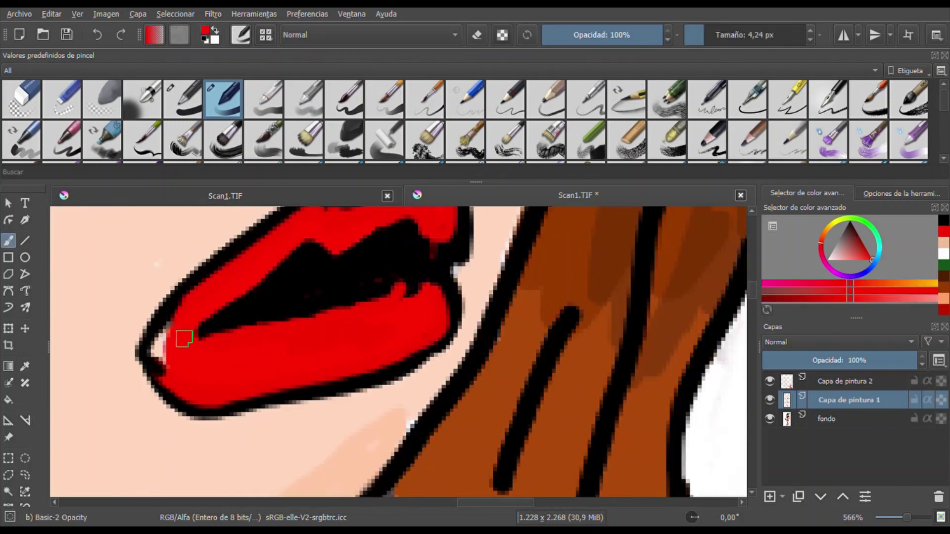
left_click_drag(184, 339, 166, 354)
Cover the stray marks along the cheek's edge beside the hair with sampled light skin colour.
left_click(518, 272, "ctrl")
scroll(518, 271, "down", 2)
scroll(548, 411, "up", 2)
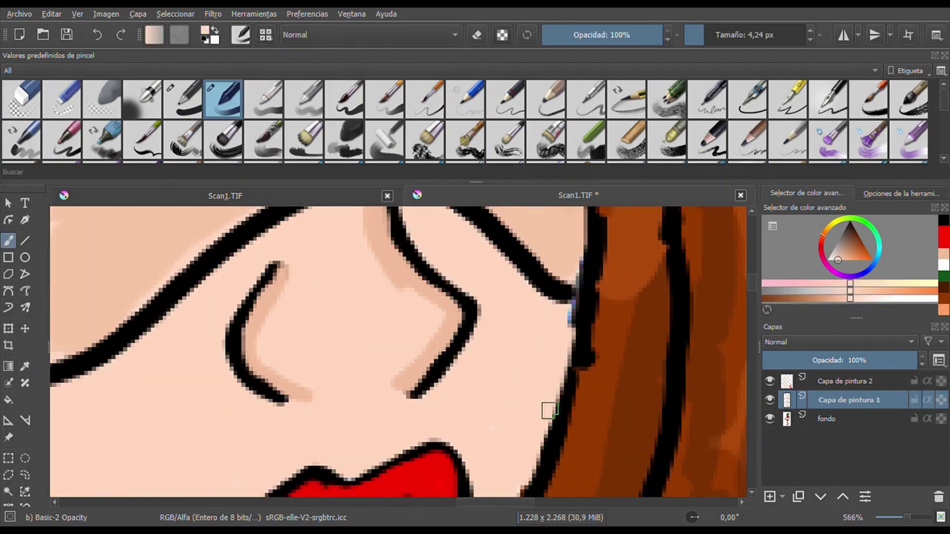
scroll(752, 274, "up", 6)
scroll(407, 248, "down", 11)
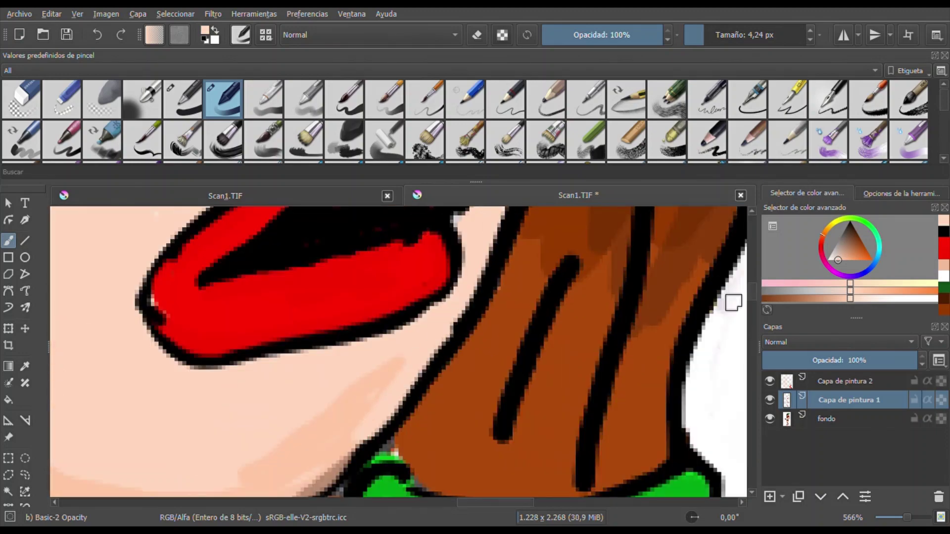
Retouch the hair just above the green hair tie with sampled brown and the tie itself with sampled green.
scroll(733, 302, "up", 2)
scroll(627, 382, "down", 5)
left_click(425, 287, "ctrl")
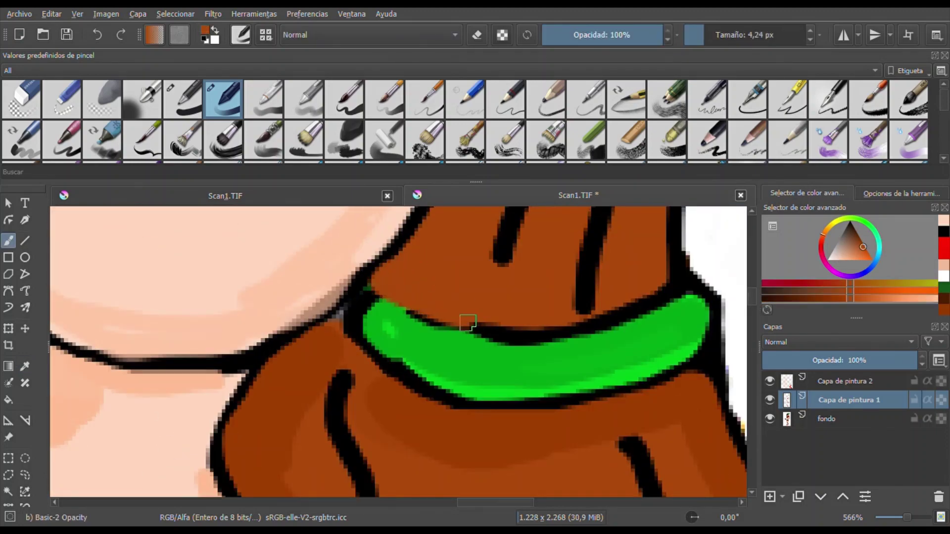
left_click(451, 386, "ctrl")
Clean the background beside the goggles with sampled white and fill the hat's mouth with sampled dark green.
scroll(365, 304, "up", 10)
left_click(408, 355, "ctrl")
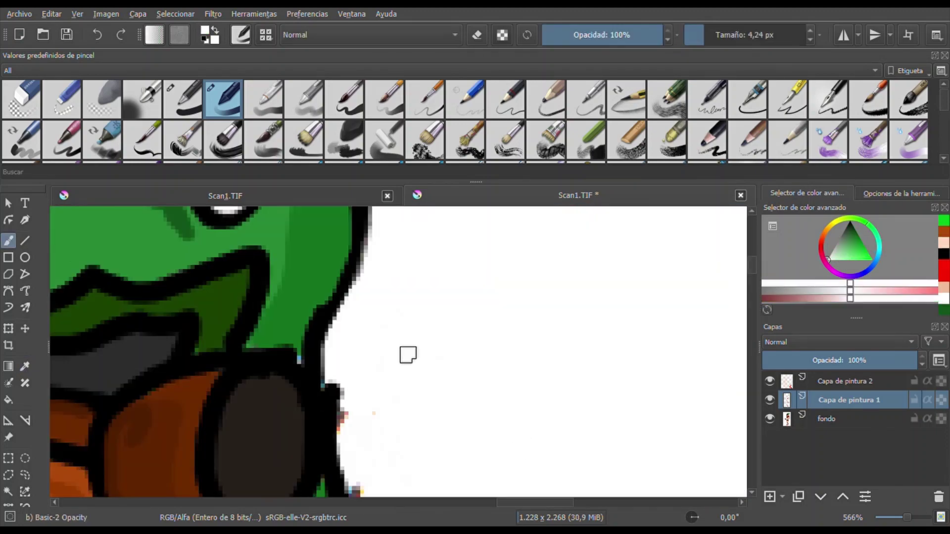
left_click(233, 319, "ctrl")
scroll(388, 314, "up", 8)
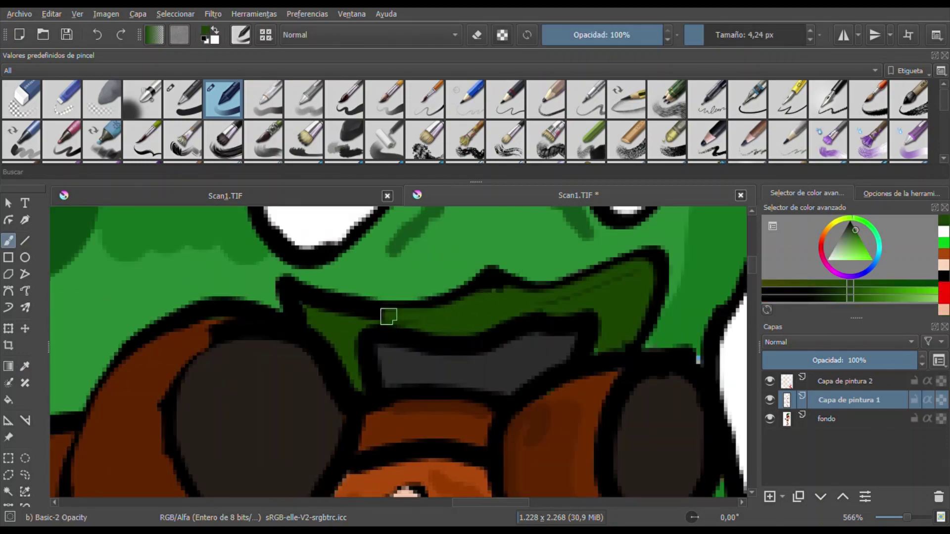
Shade the edges of the hat's pointed tips with sampled dark green and clean the background around them with sampled white.
left_click(515, 445, "ctrl")
scroll(539, 371, "right", 5)
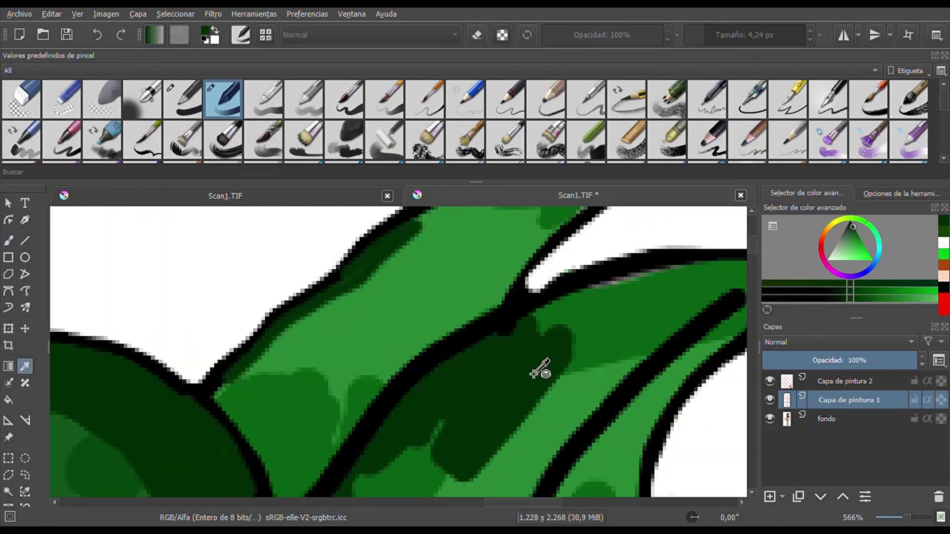
scroll(415, 388, "down", 5)
left_click(626, 318, "ctrl")
scroll(625, 318, "up", 6)
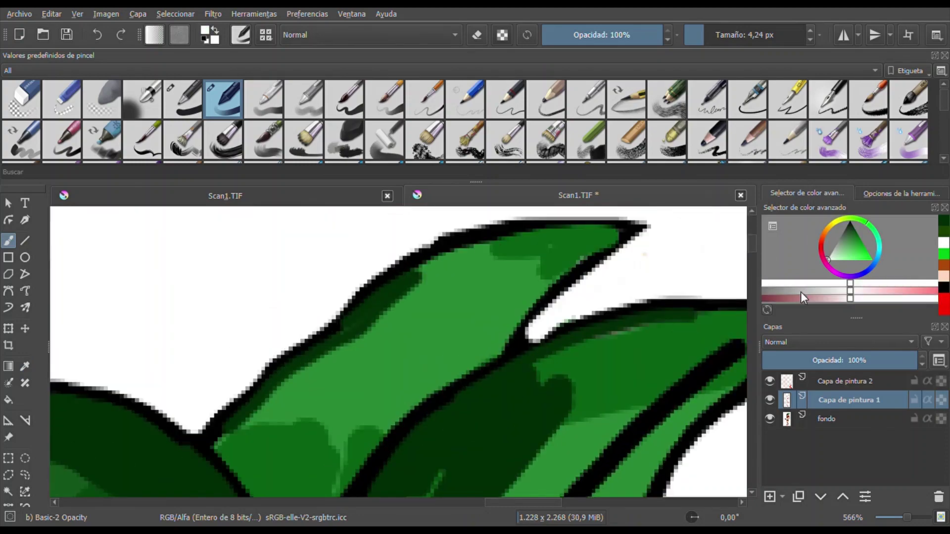
Shade along the hair strand lines beside the mouth and above the hair tie with sampled dark brown.
scroll(640, 215, "down", 10)
left_click(424, 277, "ctrl")
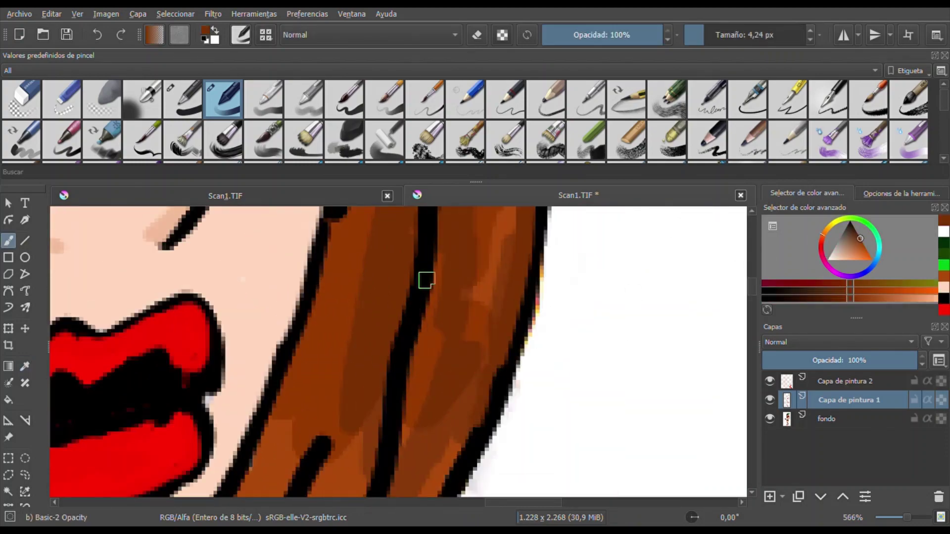
left_click_drag(424, 277, 396, 460)
scroll(397, 272, "down", 4)
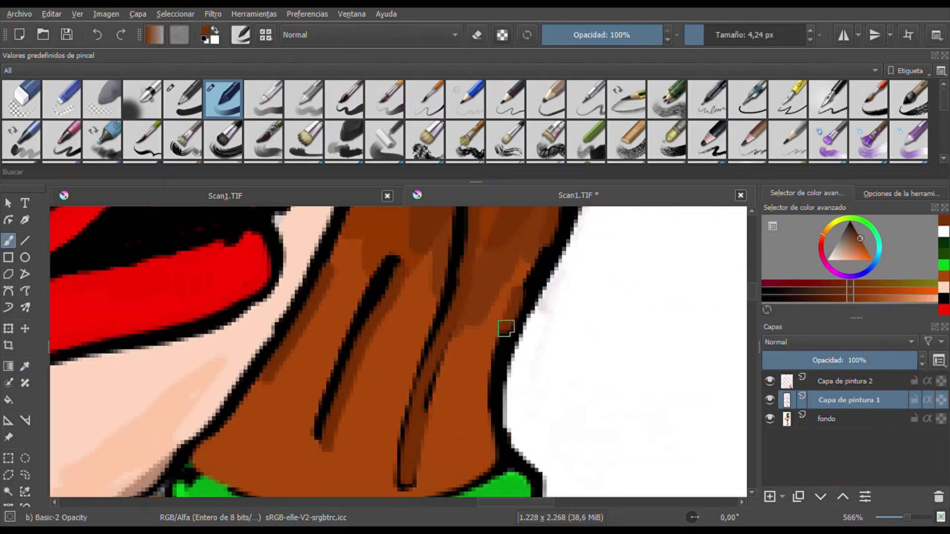
Touch up the dark outline between the right eyebrow and the hair with sampled black.
scroll(409, 351, "down", 10)
scroll(408, 351, "up", 10)
left_click(363, 221, "ctrl")
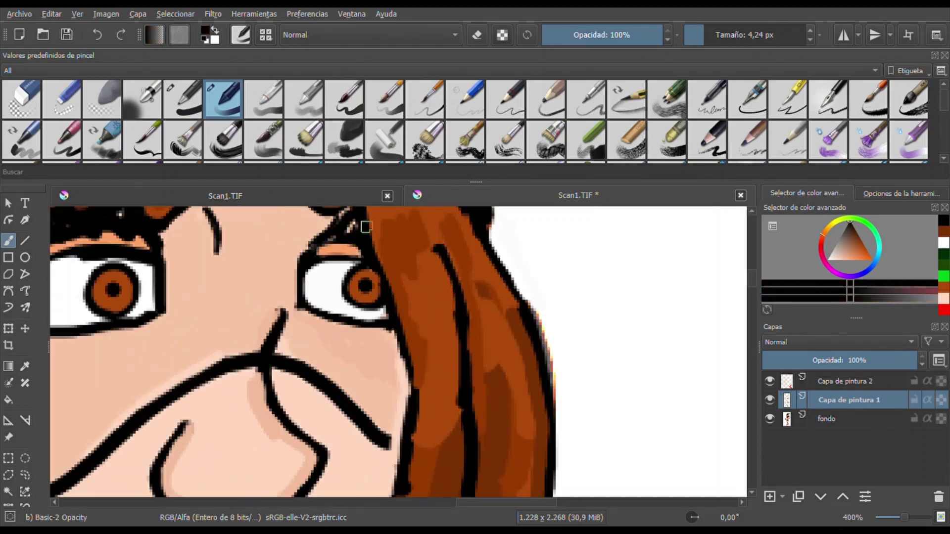
scroll(363, 220, "up", 3)
On layer Capa de pintura 2, darken the front shoe's sole with sampled red and an 11.46 px brush.
scroll(267, 253, "down", 8)
scroll(753, 292, "down", 8)
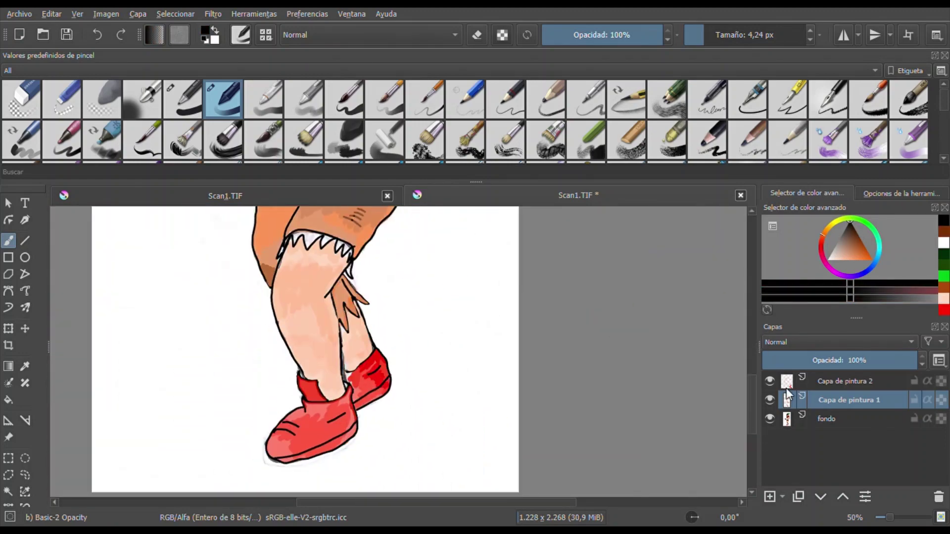
scroll(366, 457, "up", 4)
key("Page_Up")
left_click(458, 339, "ctrl")
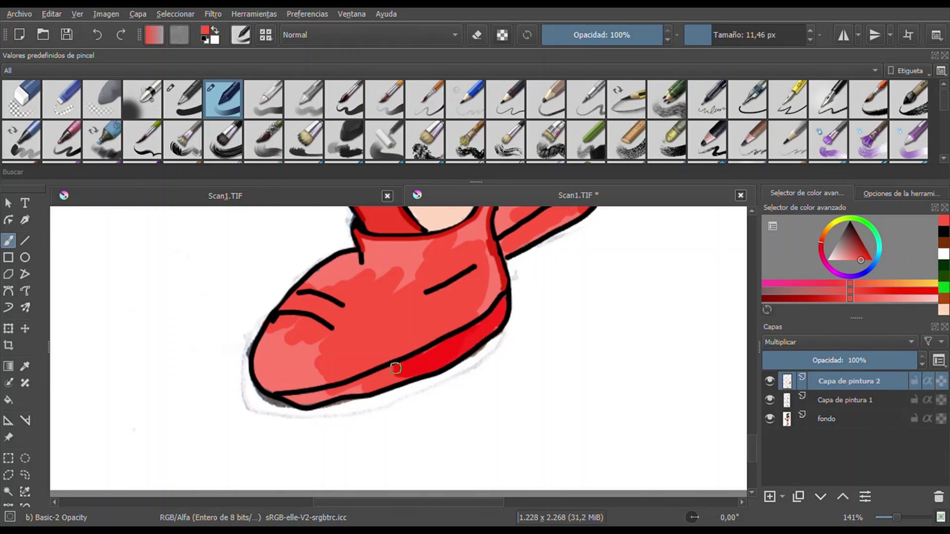
On layer Capa de pintura 1, clean the scan marks around the front shoe and ankle with sampled white.
left_click(827, 400)
left_click(269, 404, "ctrl")
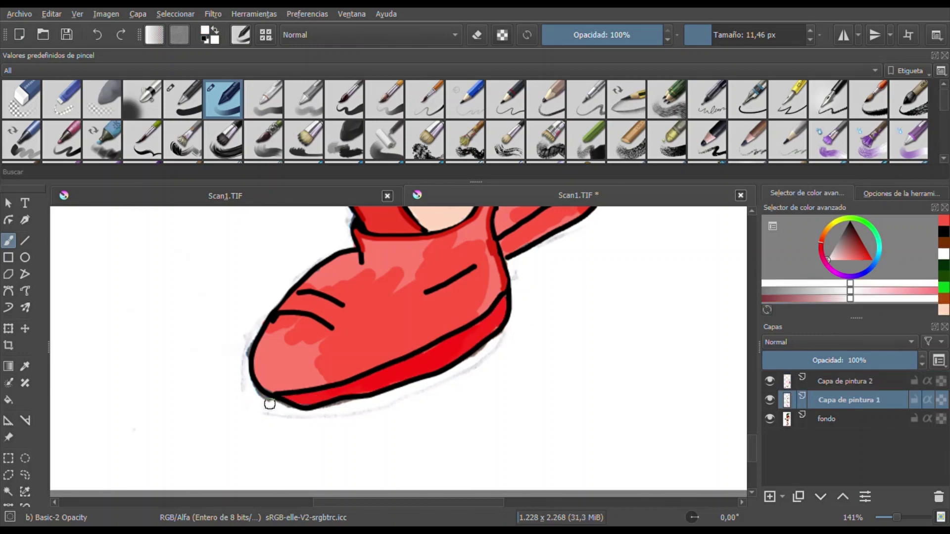
scroll(599, 308, "up", 3)
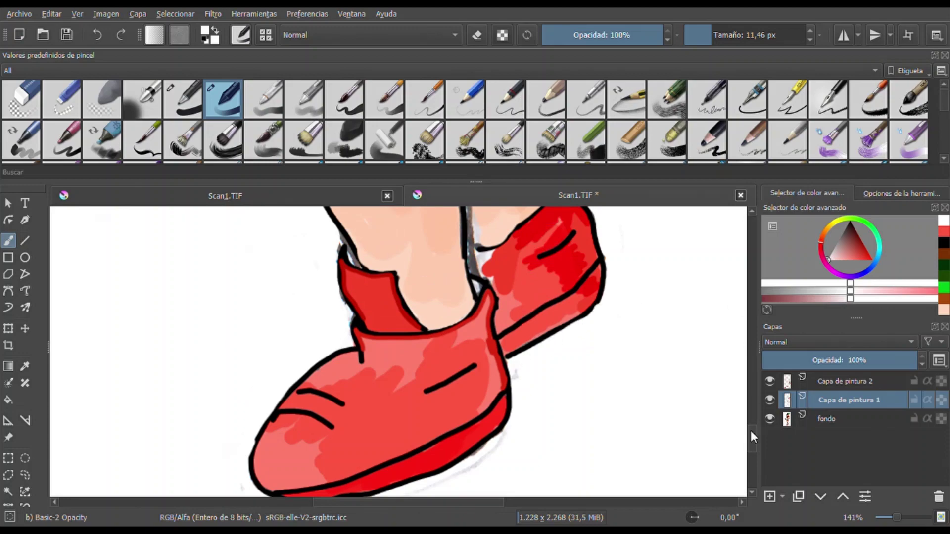
scroll(236, 250, "up", 3)
mouse_move(233, 277)
left_mouse_down()
mouse_move(277, 385)
mouse_move(253, 425)
left_mouse_up()
Fill the gaps along the rear outline of the front leg with sampled peach and orange, using a 5.76 px brush.
key("d")
left_click_drag(712, 38, 712, 36)
left_click(510, 322, "ctrl")
scroll(577, 394, "up", 3)
scroll(572, 276, "up", 3)
left_click(572, 276, "ctrl")
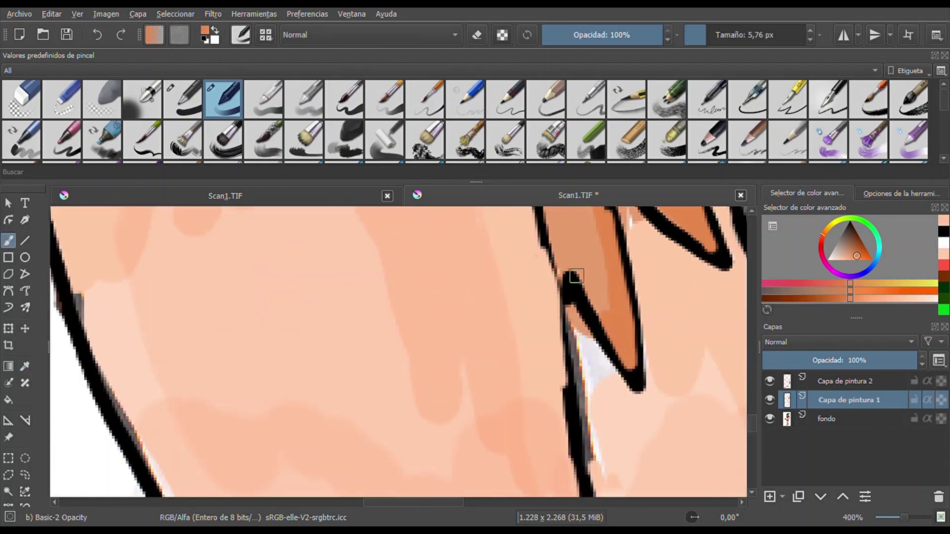
left_click(595, 354, "ctrl")
left_click_drag(596, 354, 590, 453)
Shade the thigh skin beneath the points of the lace trim with darker peach.
key("plus")
key("plus")
key("plus")
key("plus")
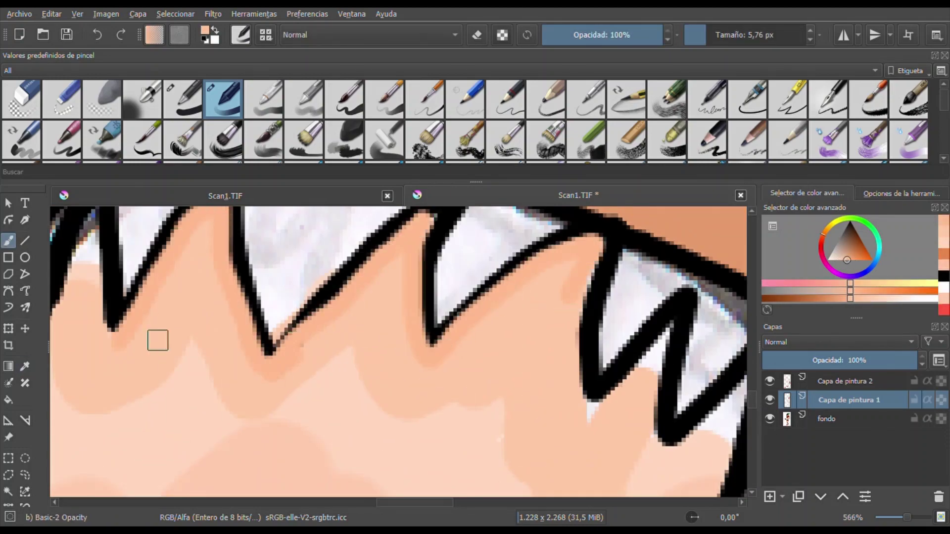
left_click_drag(157, 340, 434, 327)
Tint the thigh's edge beside the end of the lace with a pinker skin colour, starting at 45% opacity.
left_click(823, 243)
left_click_drag(341, 322, 362, 256)
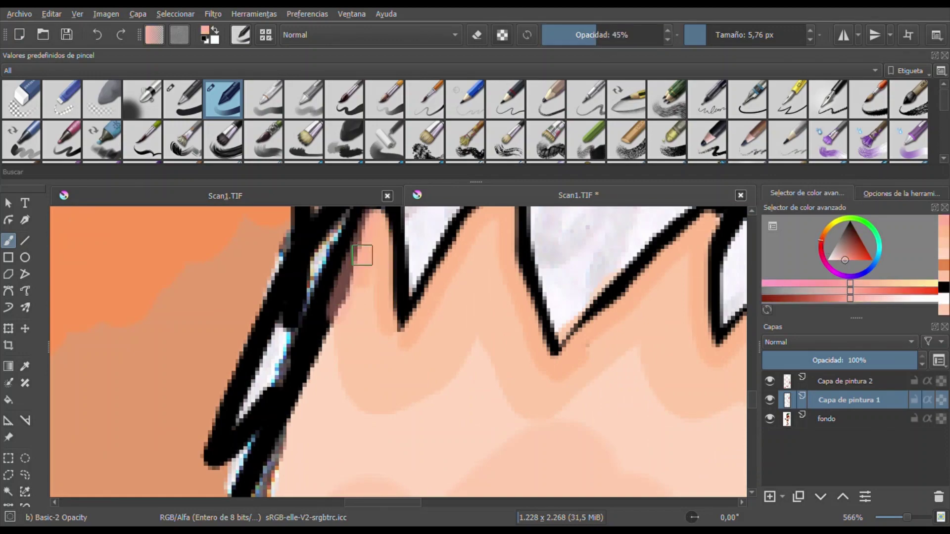
left_click(588, 265, "ctrl")
left_click_drag(376, 218, 350, 276)
Fill the outer points of the lace trim with sampled white.
key("minus")
key("minus")
key("minus")
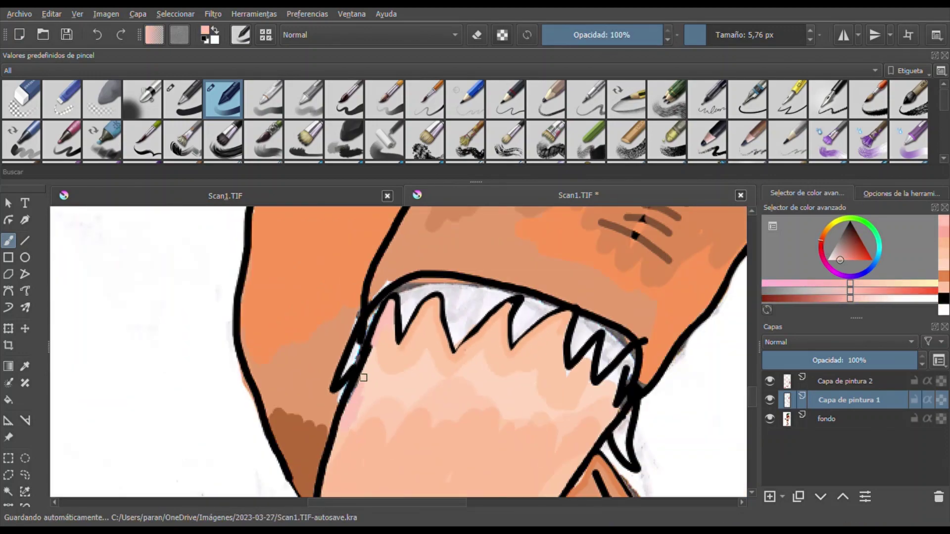
left_click(348, 368, "ctrl")
left_click_drag(351, 357, 338, 384)
Smooth the orange shading of the shorts with the Blender Blur brush at 13.32 px, starting on the fondo layer.
left_click(522, 237, "ctrl")
scroll(173, 122, "down", 5)
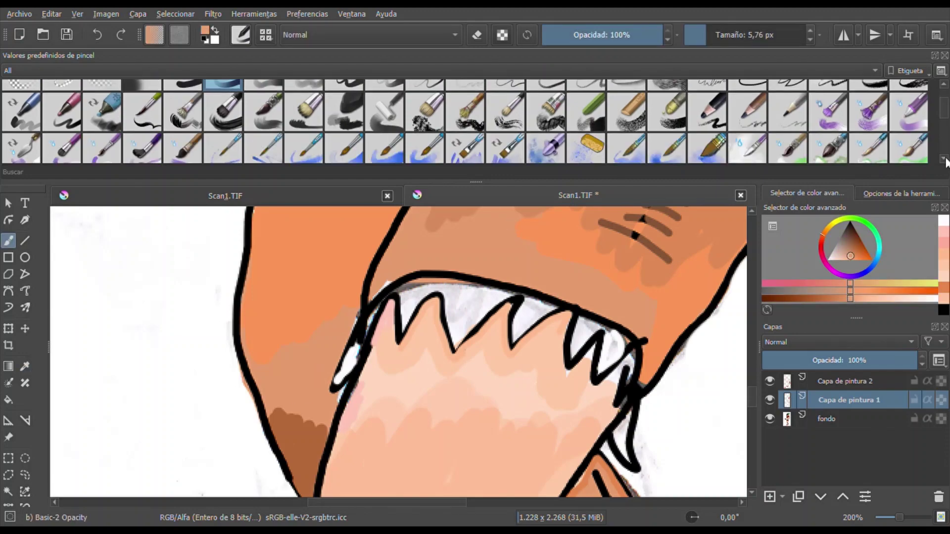
left_click(61, 109)
key("Page_Down")
left_click_drag(274, 365, 295, 414)
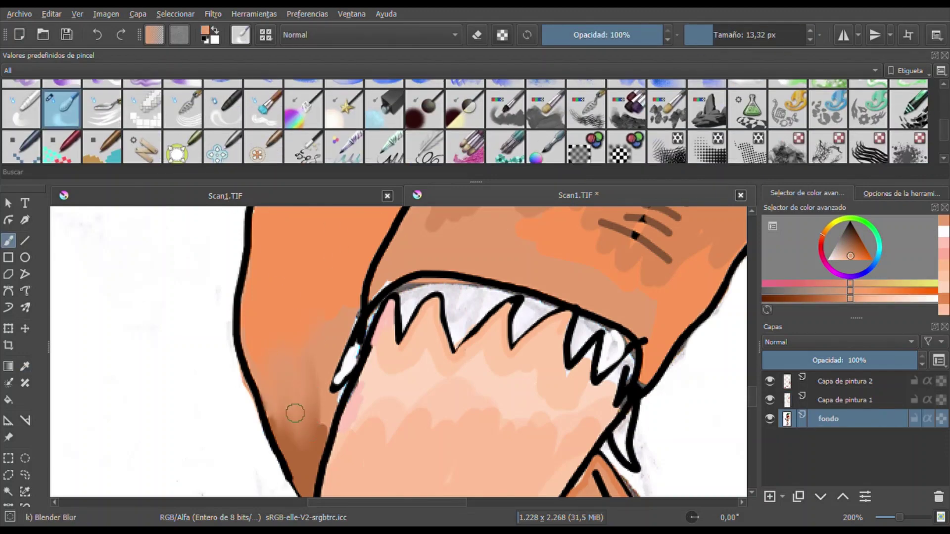
key("Page_Up")
key("Page_Up")
scroll(570, 208, "up", 3)
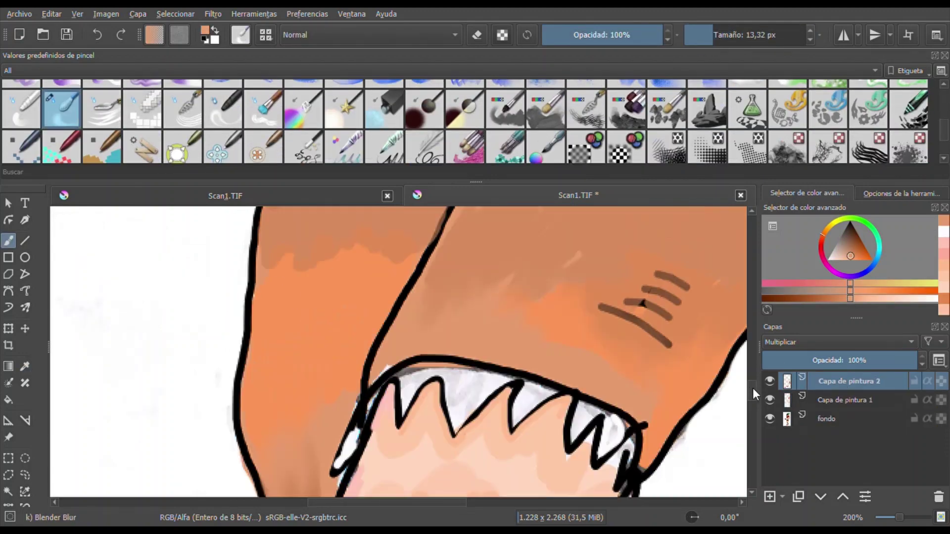
On layer Capa de pintura 1, ink the extended hand's fingertips in black with the Ink-4 Pen Rough brush at 7 px.
key("minus")
key("2")
key("1")
left_click(867, 402)
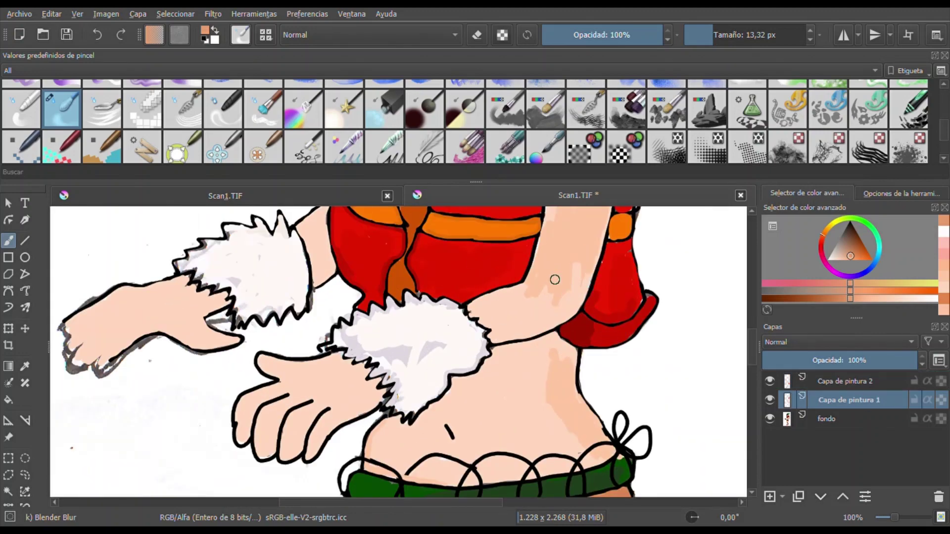
key("d")
key("slash")
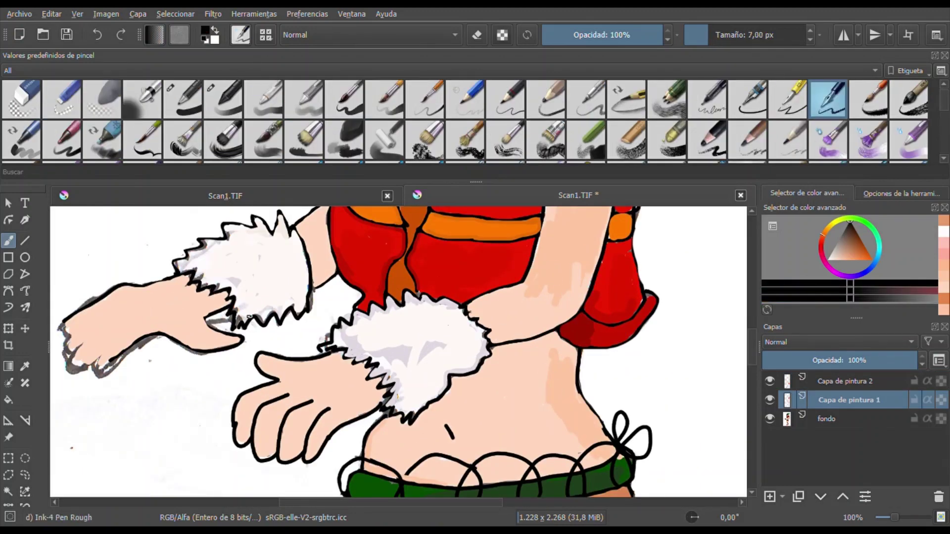
scroll(79, 348, "up", 3)
Clean the grey scan marks around the extended hand's outline in white with the Basic-1 brush at 3.81 px.
key("x")
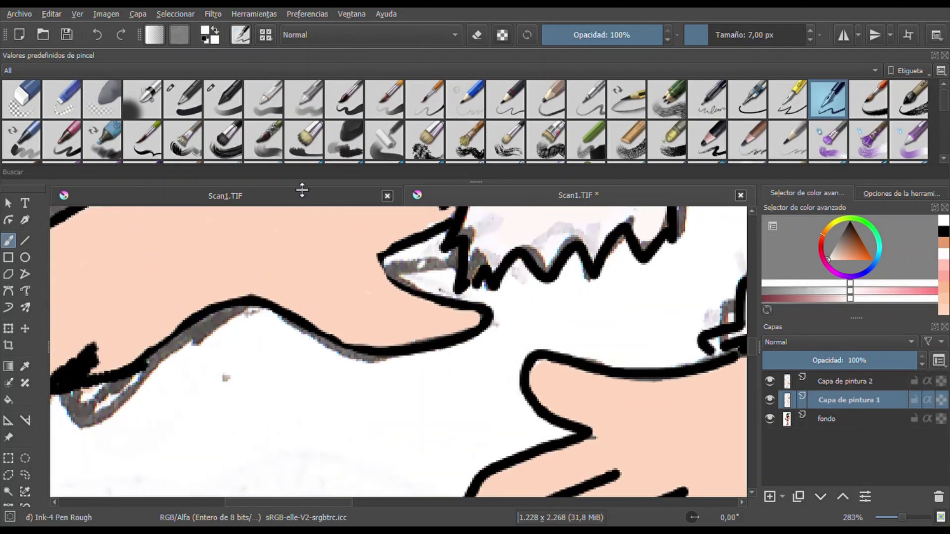
key("slash")
mouse_move(468, 343)
left_mouse_down()
mouse_move(302, 338)
mouse_move(244, 317)
mouse_move(225, 388)
mouse_move(112, 393)
mouse_move(183, 343)
left_mouse_up()
scroll(139, 321, "up", 2)
left_click_drag(139, 321, 300, 321)
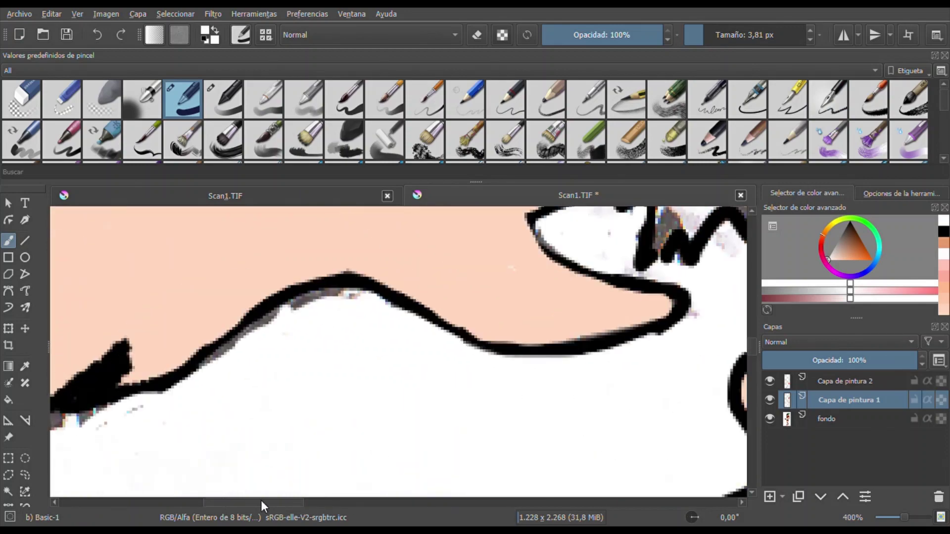
scroll(142, 410, "down", 4)
scroll(158, 433, "up", 5)
left_click_drag(158, 433, 149, 361)
mouse_move(547, 335)
left_mouse_down()
mouse_move(619, 347)
mouse_move(529, 237)
left_mouse_up()
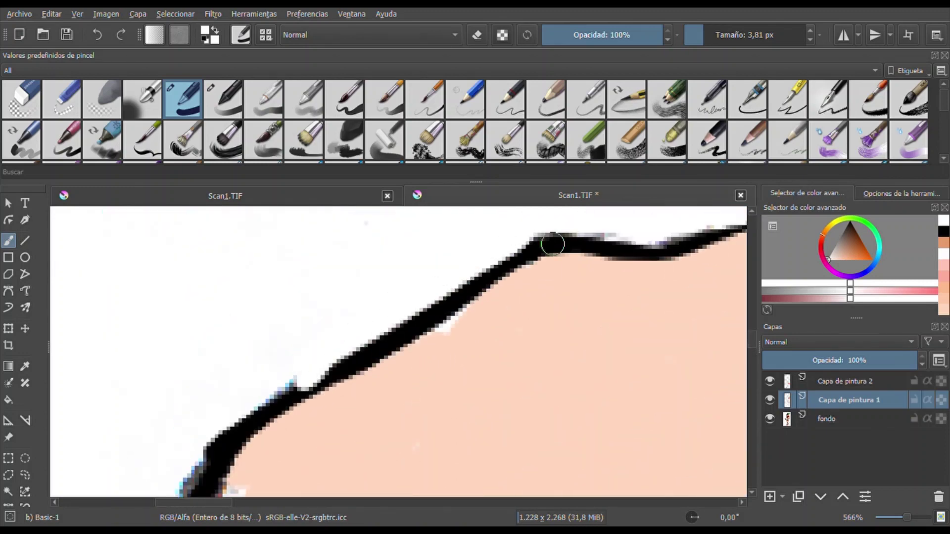
Draw the finger lines and fingertip outlines of the extended hand in black with a 1.79 px brush.
scroll(186, 335, "down", 2)
scroll(615, 328, "down", 1)
key("x")
key("bracketleft")
key("bracketleft")
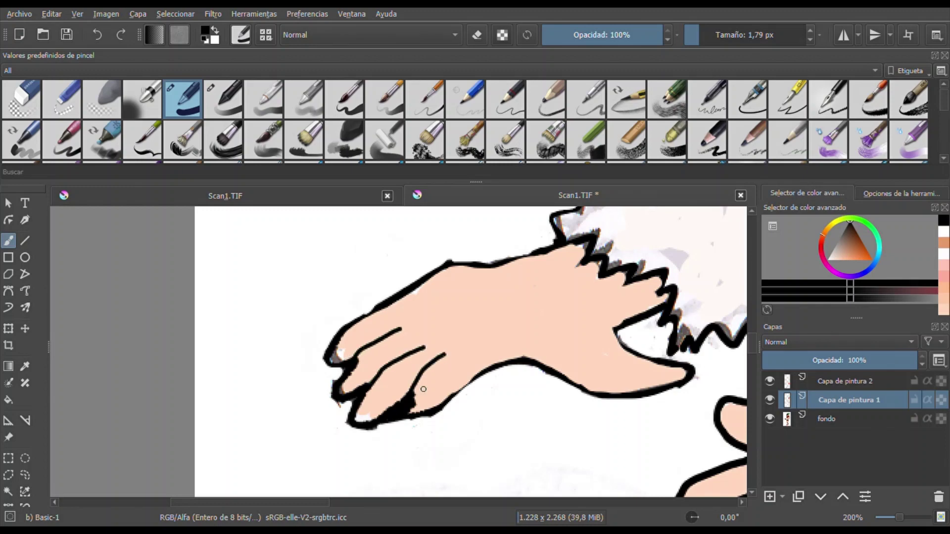
scroll(459, 352, "down", 1)
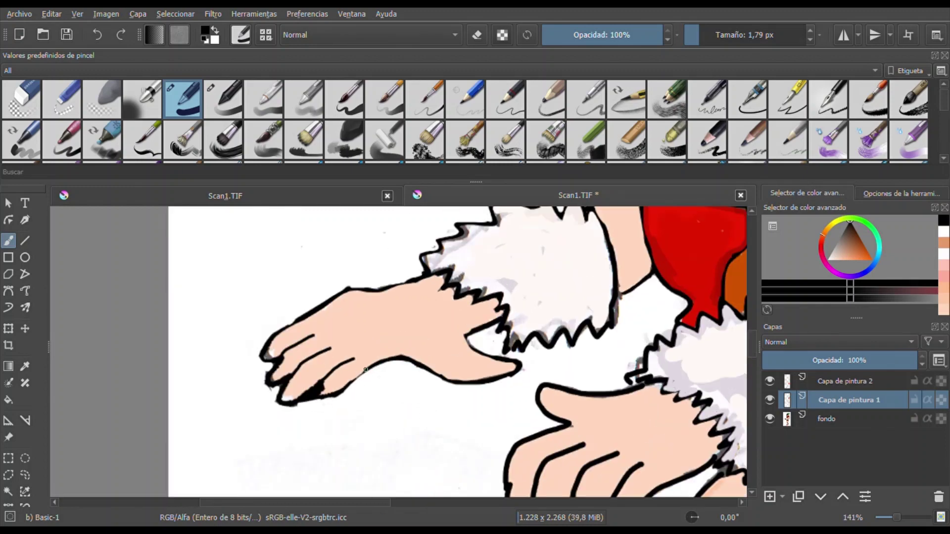
Fill the white gaps in the extended hand's fingers with sampled skin colour.
left_click(292, 331, "ctrl")
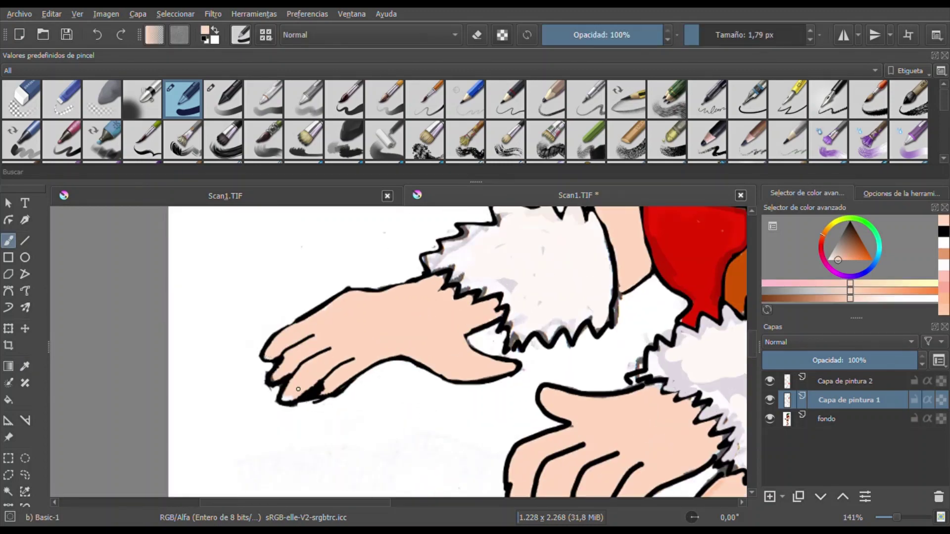
scroll(346, 356, "down", 2)
scroll(346, 357, "up", 3)
Paint out the extended hand's lower outline and thumb tip in white with a 12.37 px brush.
left_click(827, 258)
key("bracketright")
key("bracketright")
key("bracketright")
key("bracketright")
key("bracketright")
mouse_move(475, 329)
left_mouse_down()
mouse_move(407, 315)
mouse_move(535, 291)
mouse_move(549, 302)
left_mouse_up()
scroll(549, 302, "right", 5)
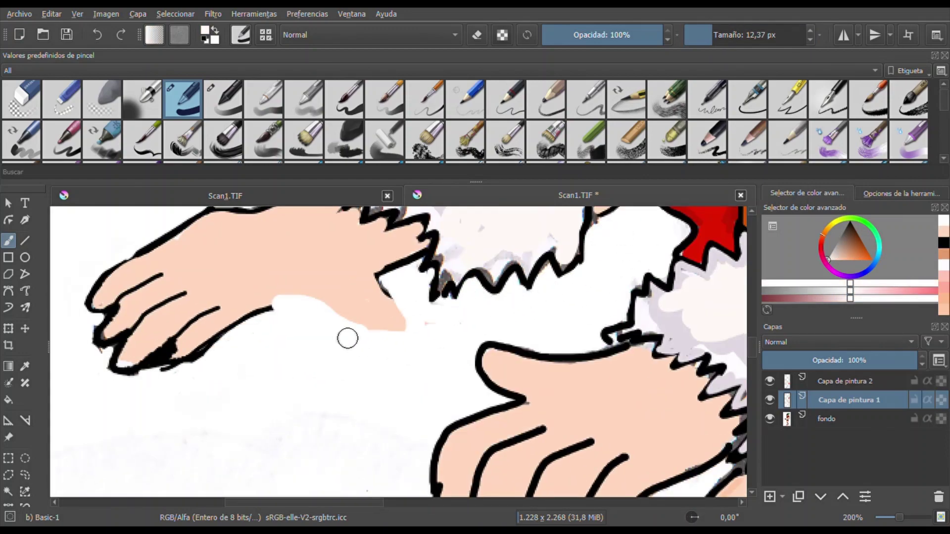
Reduce the brush size and cover the excess black on the lower fingers with sampled skin colour.
key("bracketleft")
key("bracketleft")
key("bracketleft")
left_click(246, 405, "ctrl")
Remove the rest of the extended hand's thumb with sampled white at 10.60 px, and reduce the brush to 3.40 px.
left_click(471, 322, "ctrl")
key("bracketright")
key("bracketright")
key("bracketright")
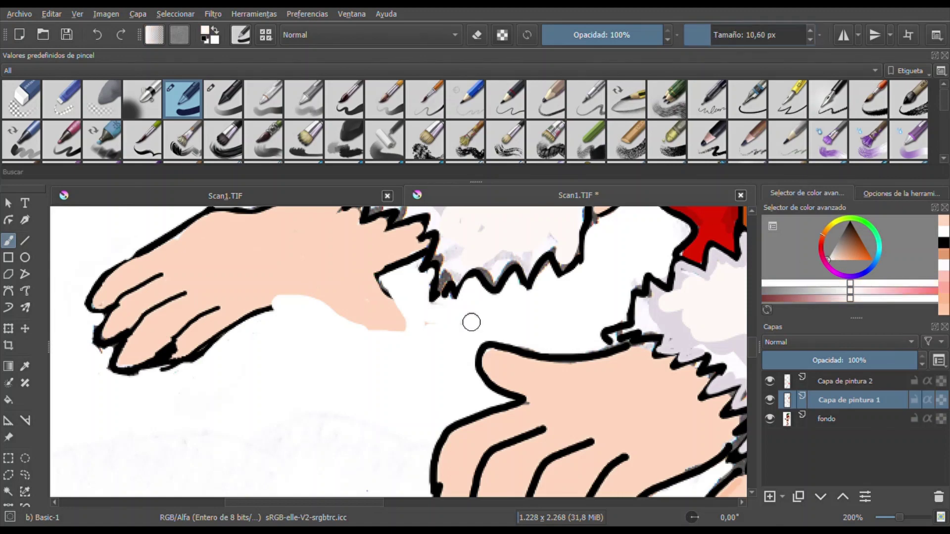
mouse_move(471, 322)
left_mouse_down()
mouse_move(363, 295)
mouse_move(341, 303)
left_mouse_up()
key("bracketleft")
key("bracketleft")
key("bracketleft")
scroll(752, 233, "up", 2)
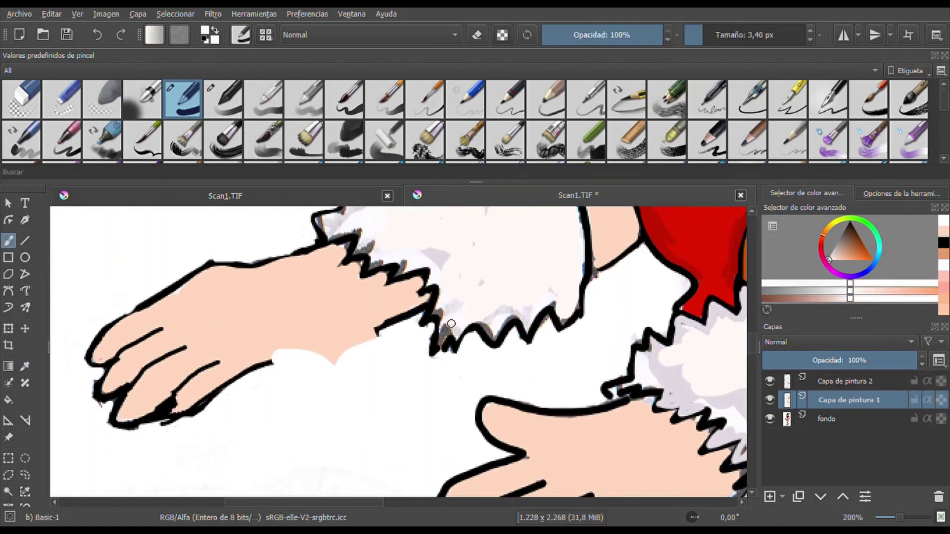
Draw a new thumb outline on the extended hand in sampled black at 2.35 px, and fill it with sampled skin colour at 6.33 px.
left_click(596, 228, "ctrl")
left_click_drag(380, 325, 270, 363)
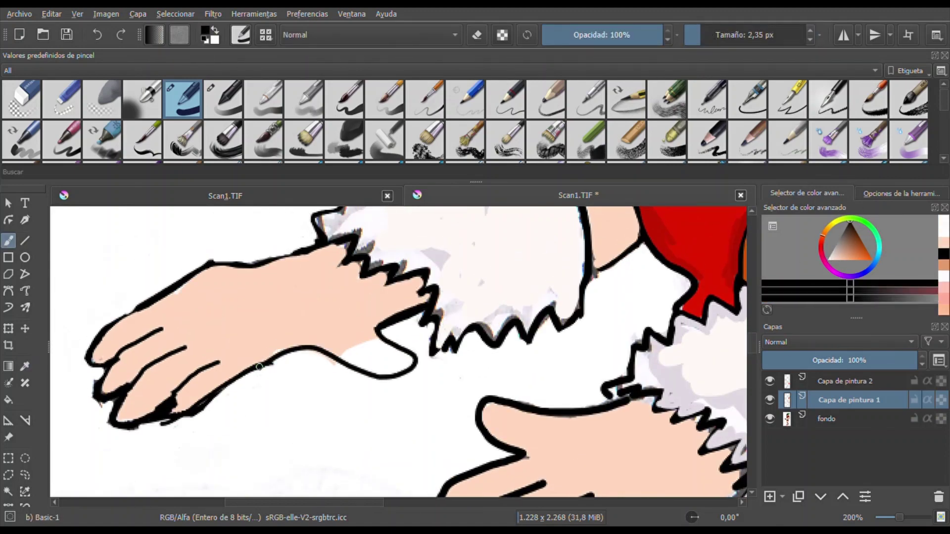
left_click(371, 345, "ctrl")
key("bracketright")
key("bracketright")
key("bracketright")
mouse_move(372, 345)
left_mouse_down()
mouse_move(406, 359)
mouse_move(339, 351)
left_mouse_up()
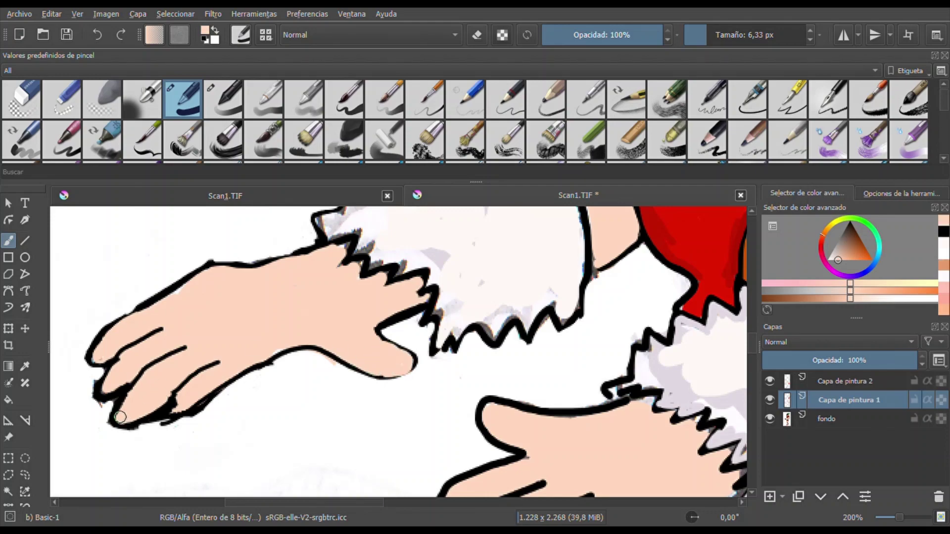
Reduce the brush to 1.79 px, close the outline at the new thumb's tip in black, and sample white beside the thumb.
left_click(503, 254, "ctrl")
key("bracketleft")
key("bracketleft")
key("bracketleft")
key("bracketleft")
left_click(394, 322, "ctrl")
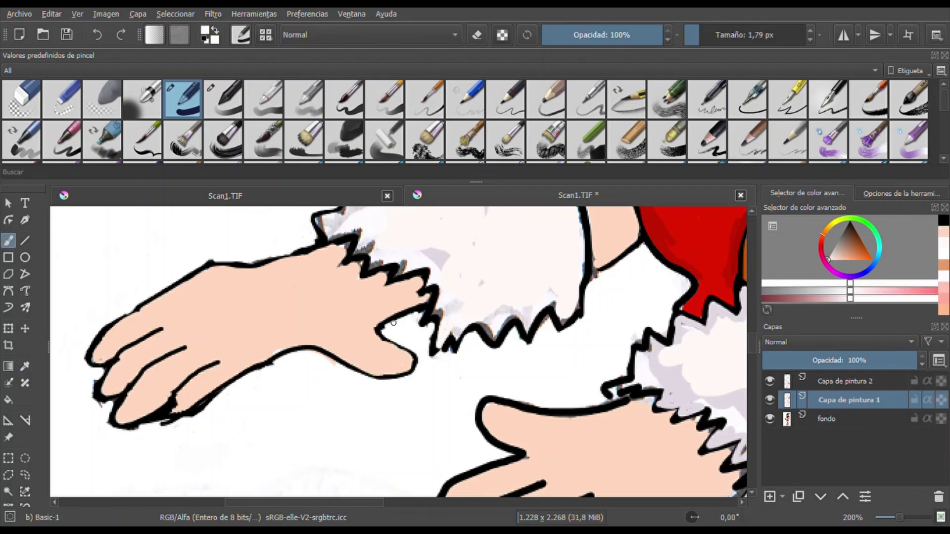
Cover the excess black on the extended hand's lower fingers with sampled skin colour, and re-ink their outlines in sampled black.
scroll(245, 408, "up", 4)
scroll(244, 429, "down", 2)
left_click(352, 364, "ctrl")
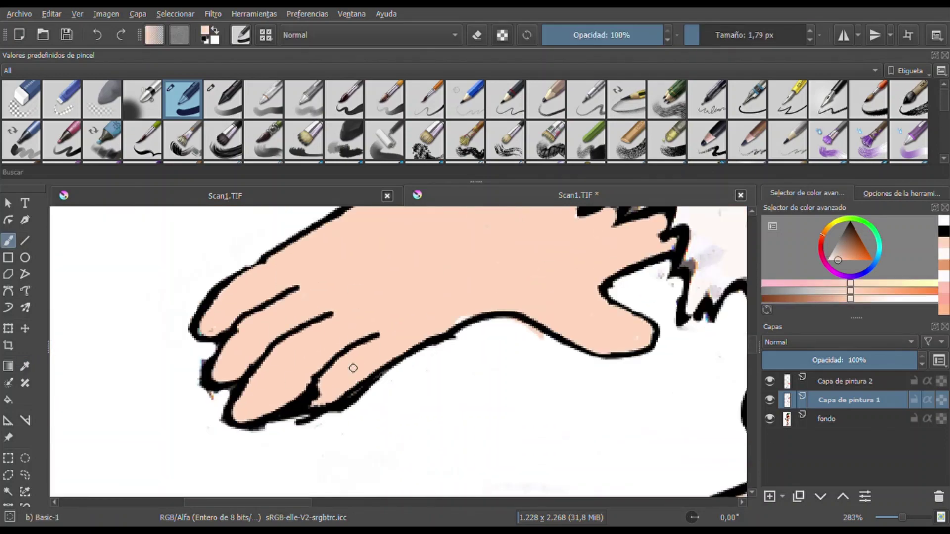
left_click_drag(299, 409, 309, 419)
left_click(252, 426, "ctrl")
mouse_move(410, 293)
left_mouse_down()
mouse_move(316, 352)
mouse_move(297, 420)
left_mouse_up()
left_click_drag(384, 268, 330, 292)
Set the brush opacity to 43% and shade the extended hand's wrist beside the fur cuff with a sampled orange skin tone.
scroll(388, 268, "down", 4)
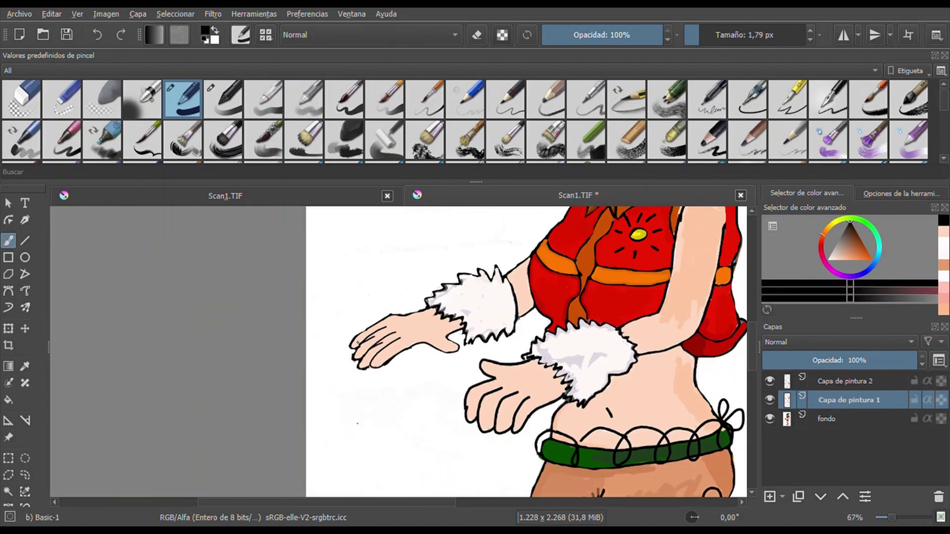
scroll(445, 317, "up", 2)
left_click(454, 325, "ctrl")
left_click(593, 35)
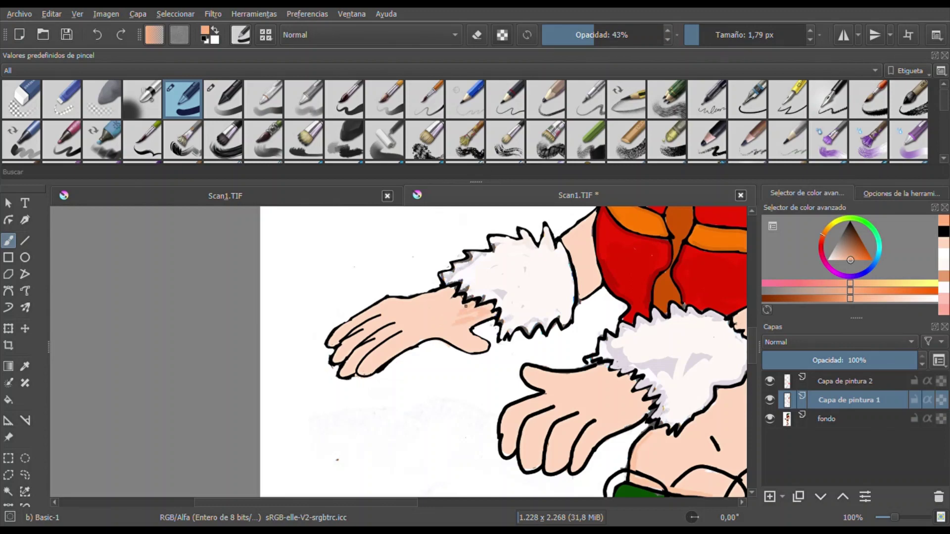